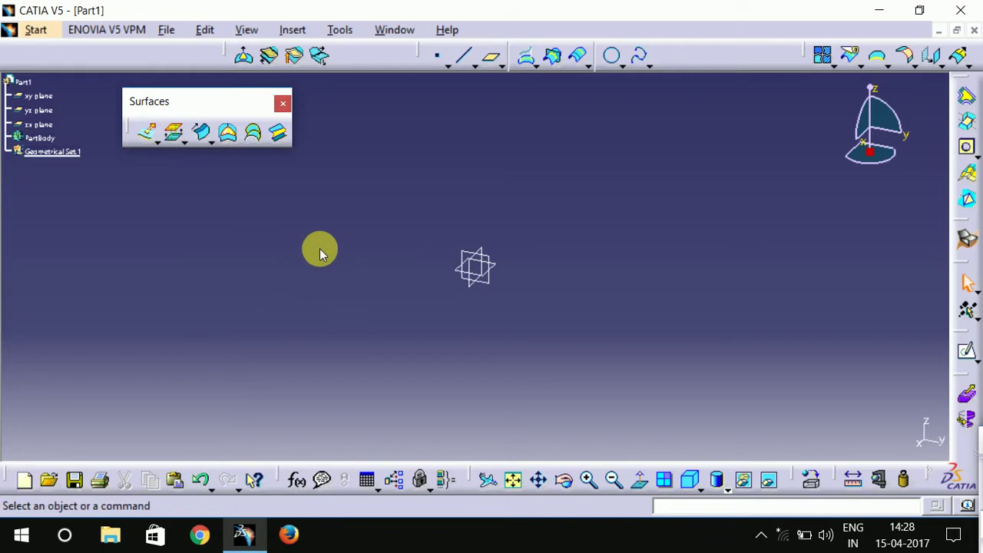
# Step: Sketch a two-point rectangle around the origin on the yz plane and leave the sketch
pyautogui.click(468, 258)
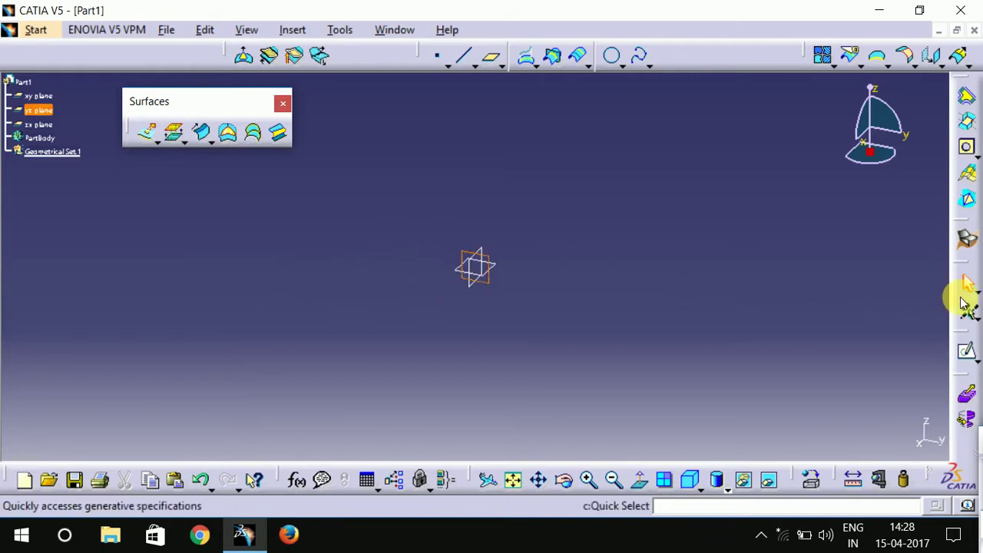
pyautogui.click(968, 355)
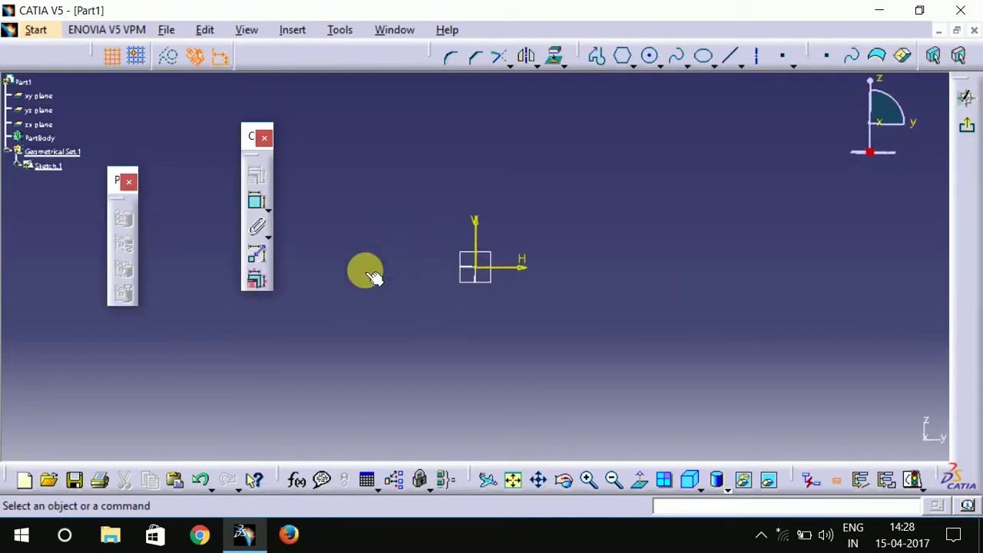
pyautogui.click(636, 66)
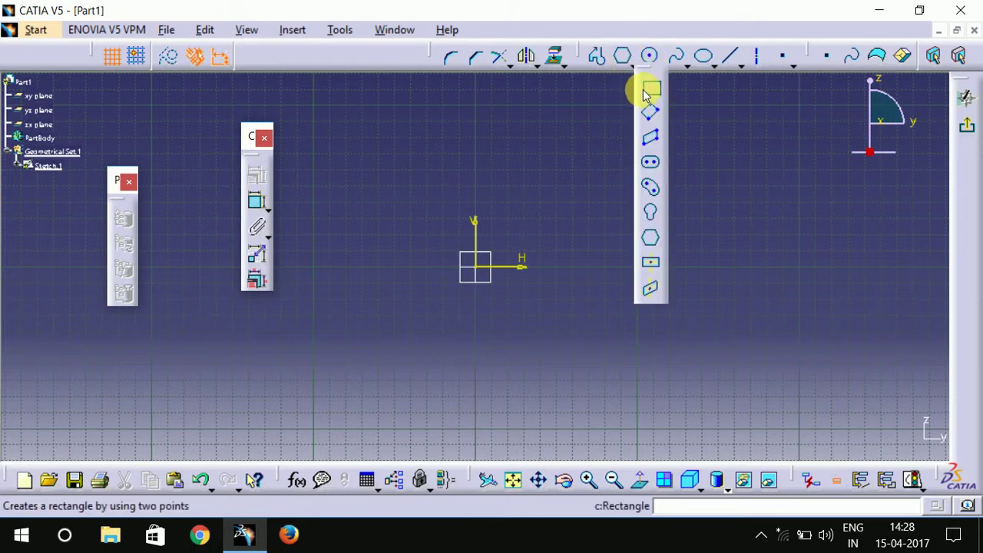
pyautogui.click(648, 86)
pyautogui.click(377, 211)
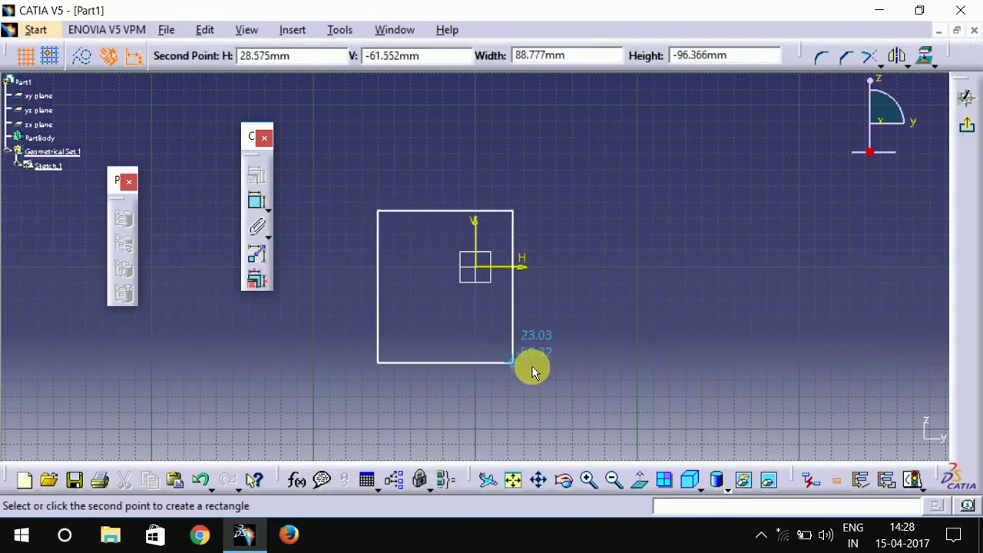
pyautogui.click(636, 375)
pyautogui.click(762, 280)
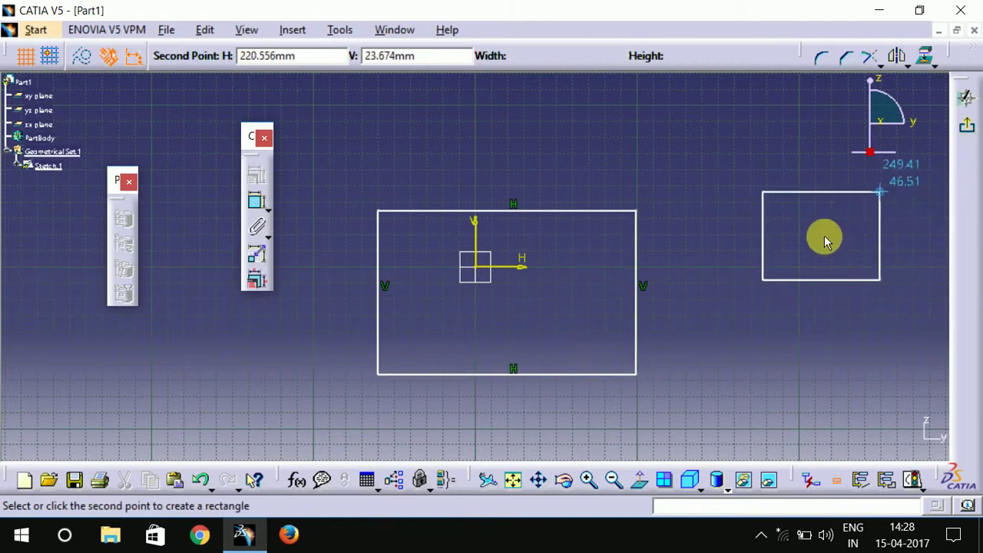
pyautogui.click(969, 126)
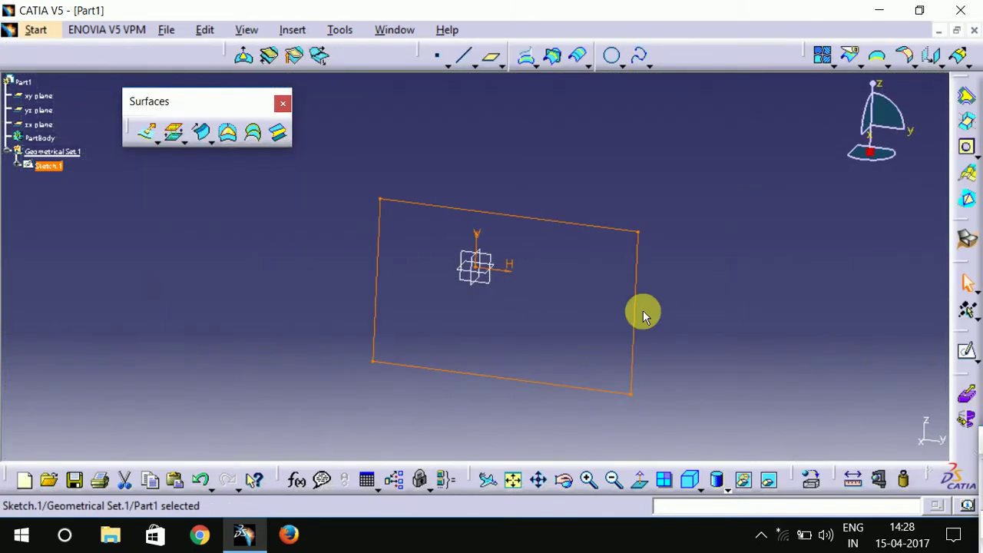
pyautogui.click(146, 132)
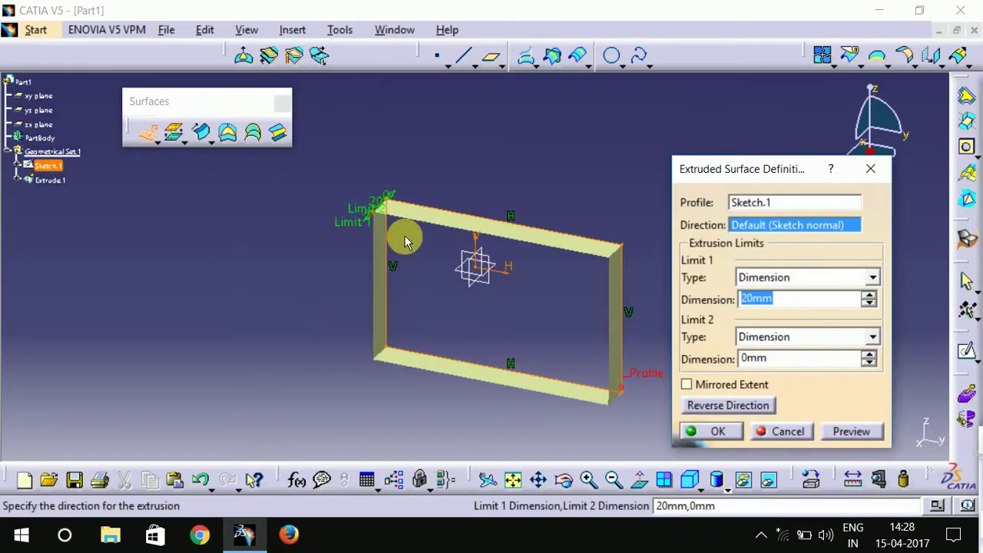
pyautogui.moveTo(371, 221); pyautogui.dragTo(323, 266)
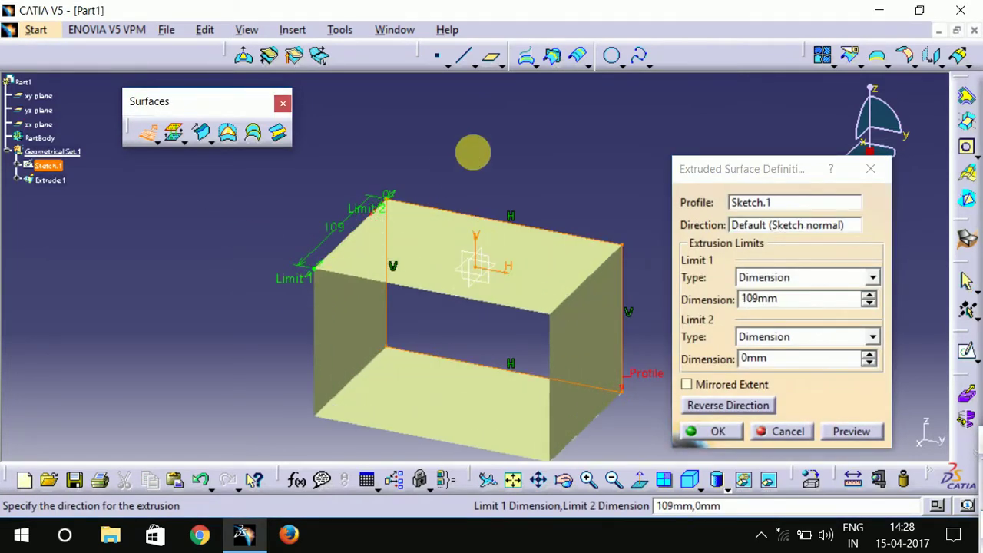
pyautogui.click(761, 429)
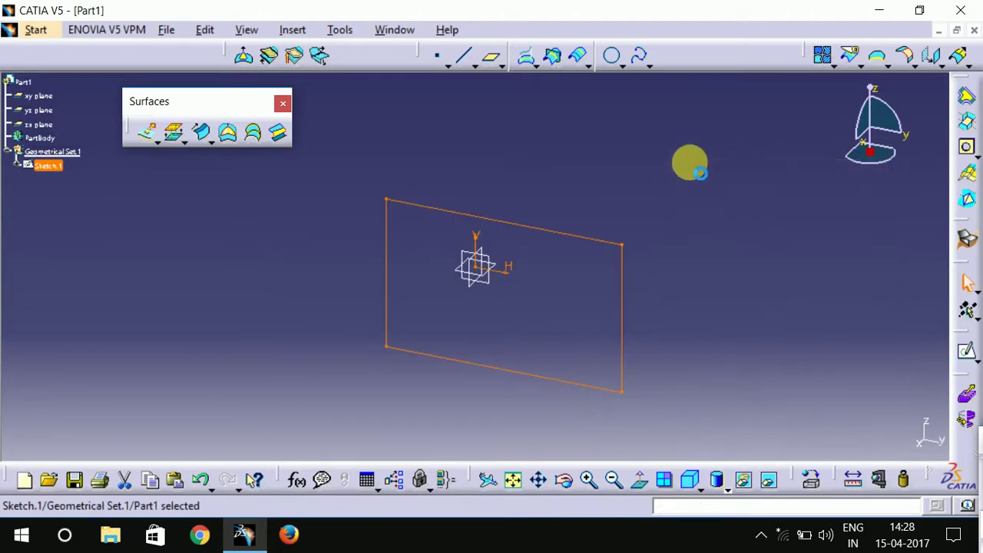
# Step: Start an extruded surface from the rectangle sketch with the X Component as its direction
pyautogui.click(145, 132)
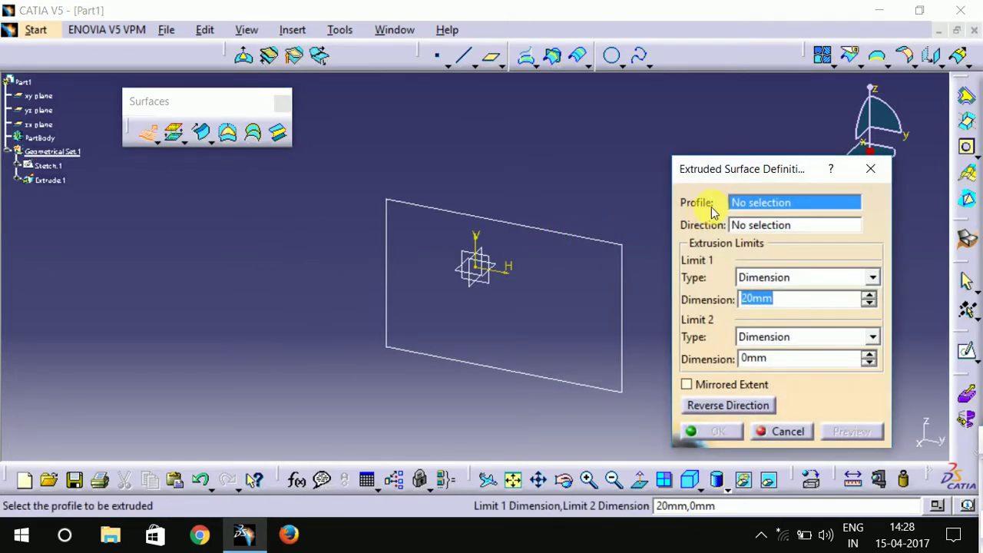
pyautogui.click(556, 231)
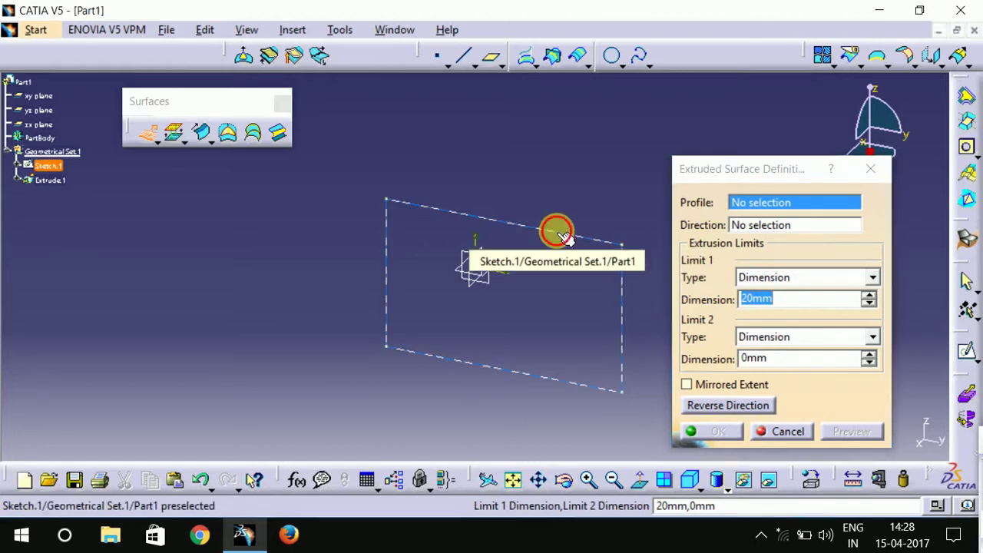
pyautogui.rightClick(781, 227)
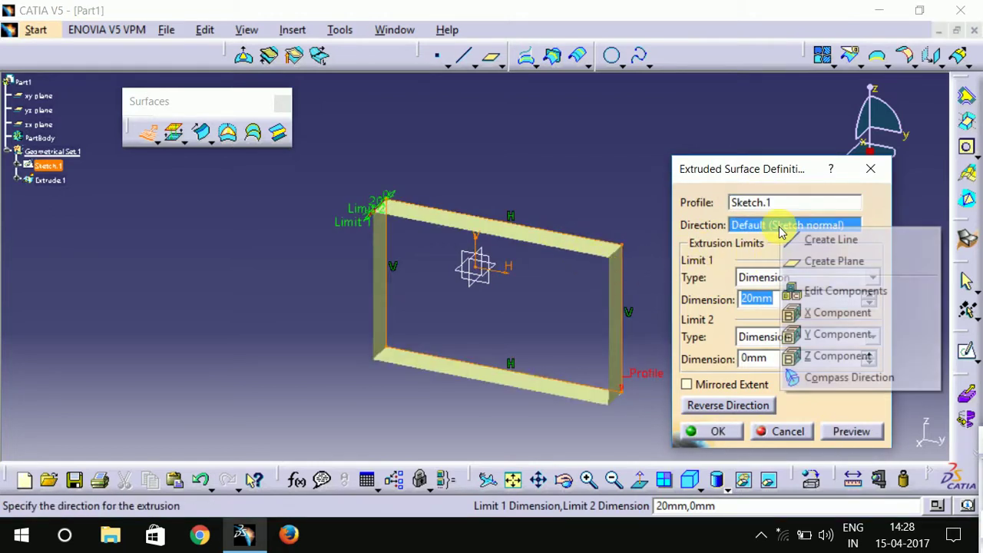
pyautogui.click(799, 311)
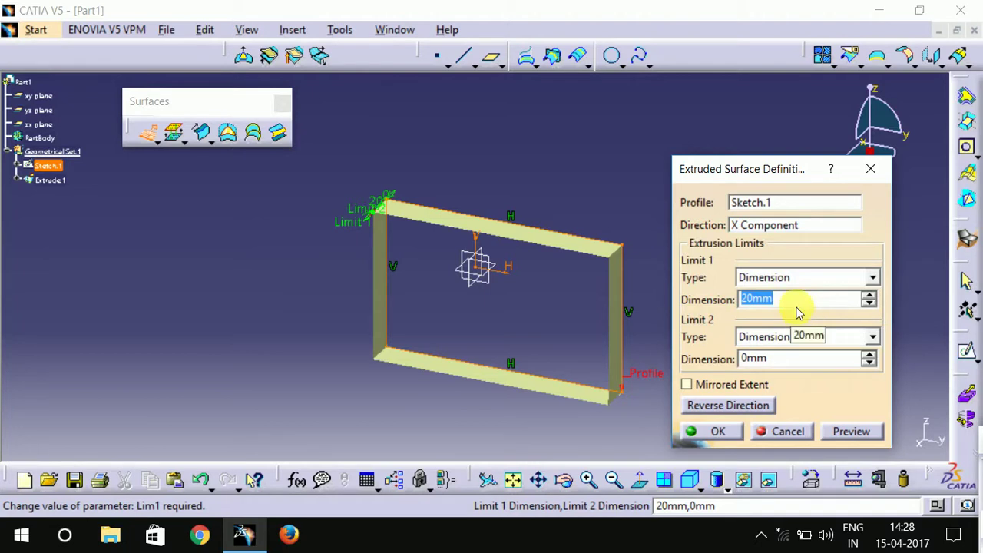
# Step: Try the Y Component and the Z Component as extrusion directions for the rectangle
pyautogui.rightClick(779, 227)
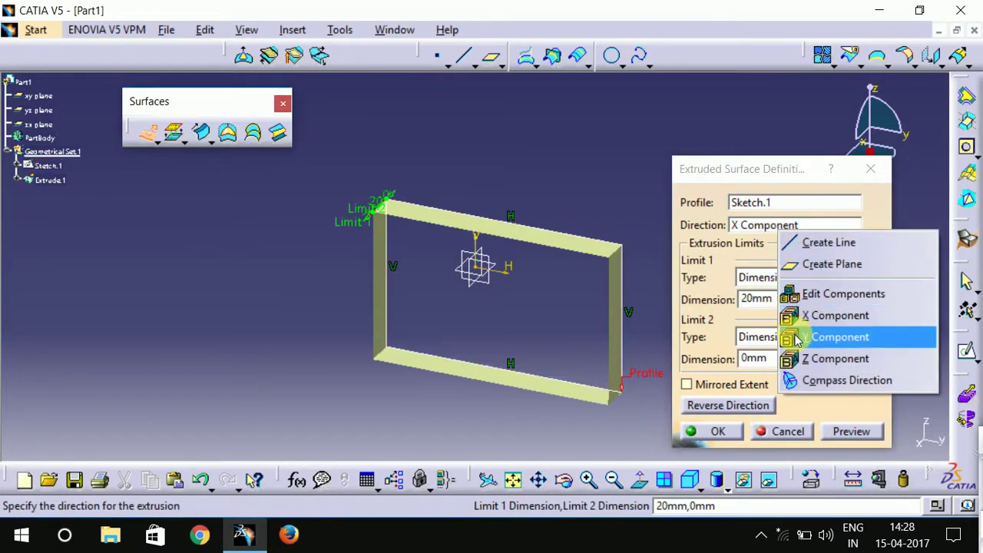
pyautogui.click(796, 338)
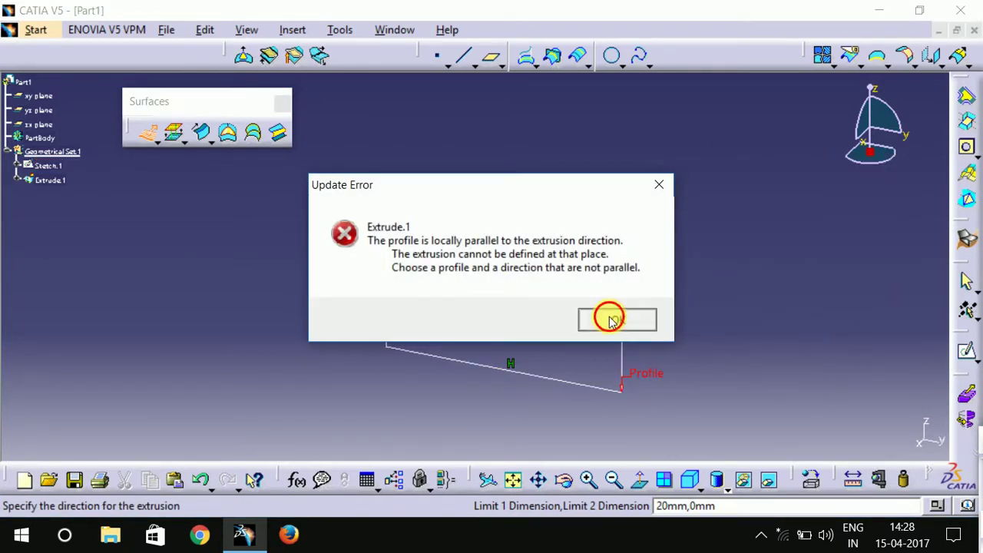
pyautogui.click(612, 319)
pyautogui.rightClick(746, 224)
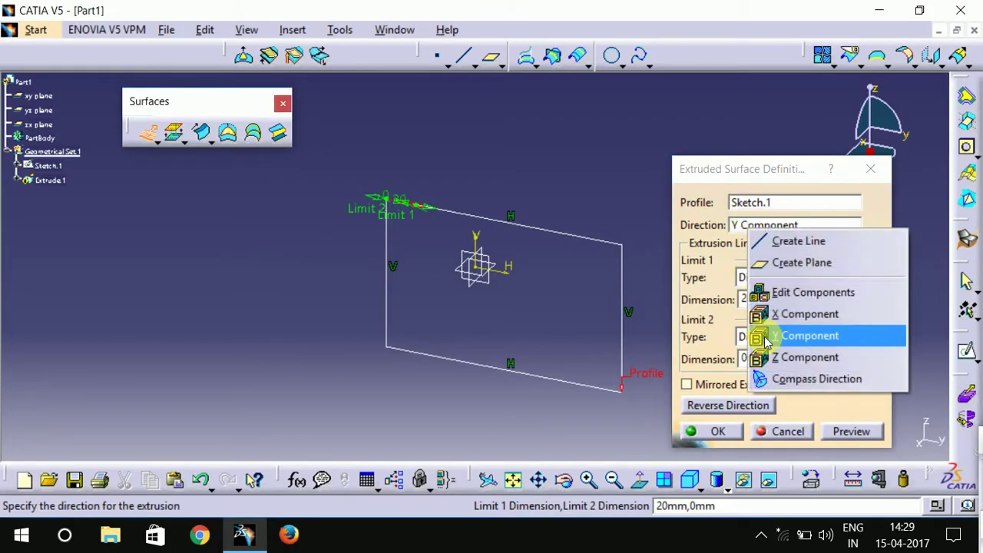
pyautogui.click(782, 358)
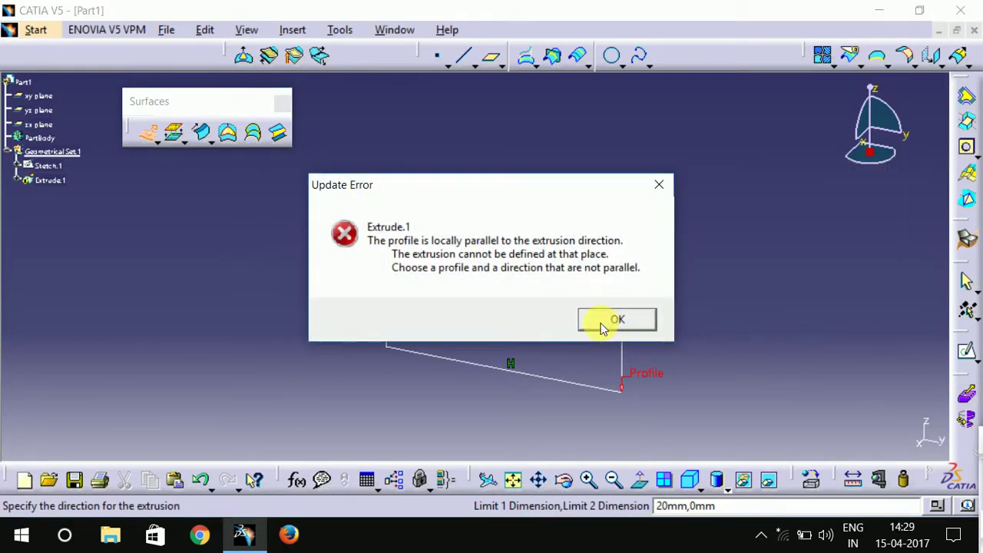
pyautogui.click(606, 322)
# Step: Extrude the rectangle along the X Component with Limit 1 at 111 mm and Limit 2 at 20 mm
pyautogui.rightClick(792, 228)
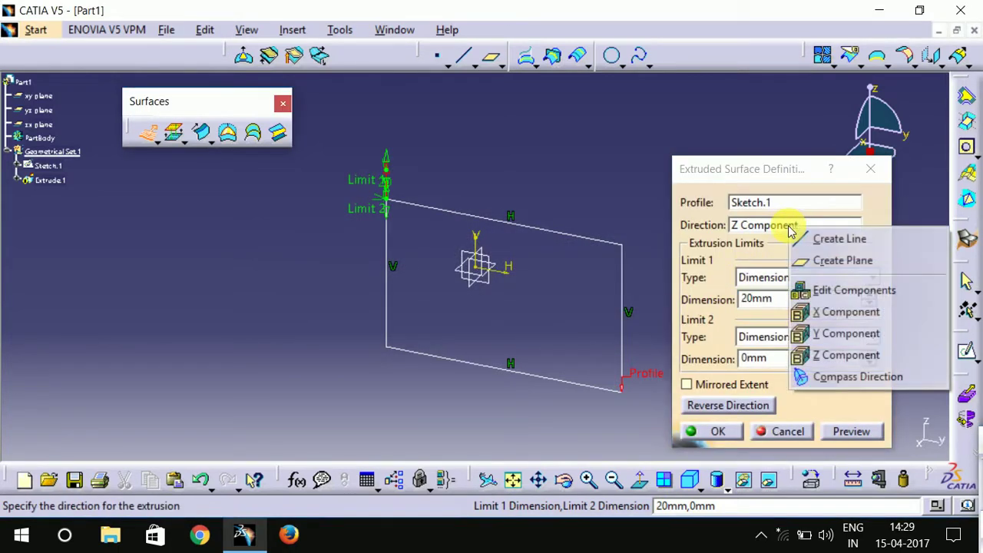
pyautogui.click(802, 312)
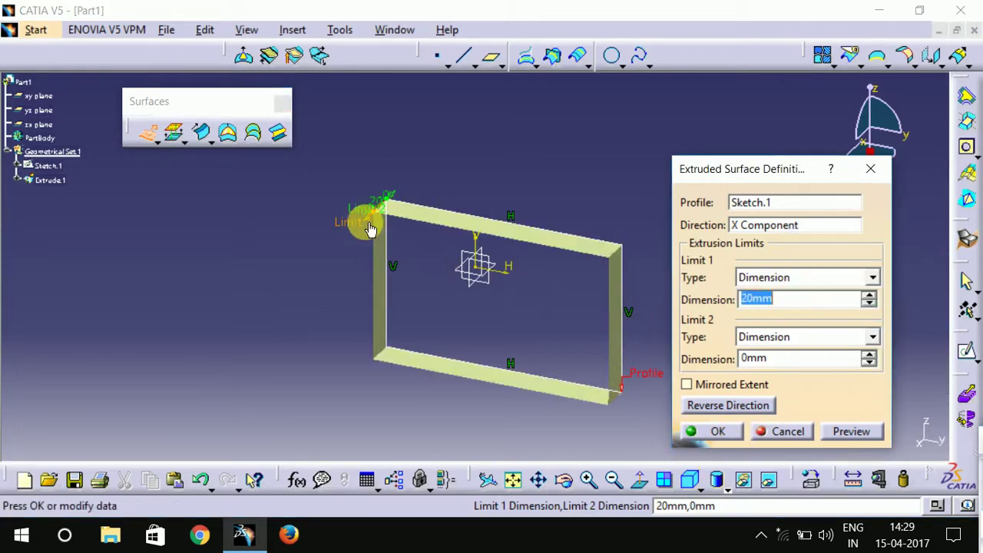
pyautogui.moveTo(369, 229); pyautogui.dragTo(310, 269)
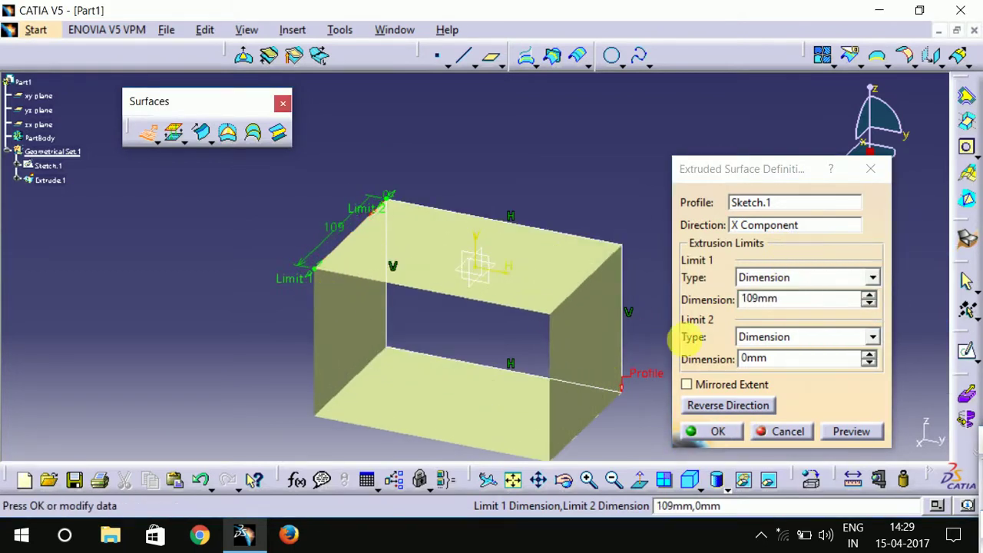
pyautogui.click(868, 296)
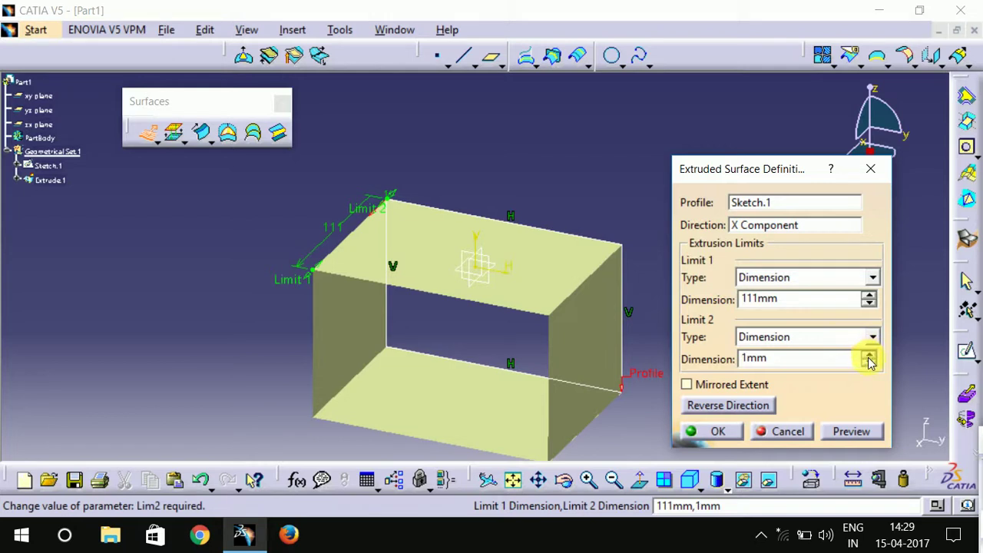
pyautogui.moveTo(868, 358); pyautogui.dragTo(878, 369)
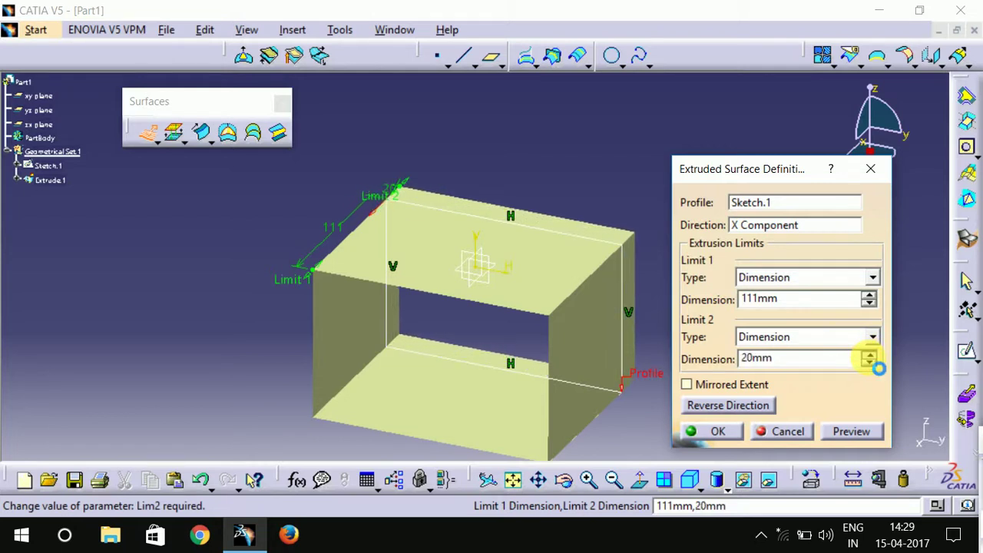
pyautogui.click(706, 432)
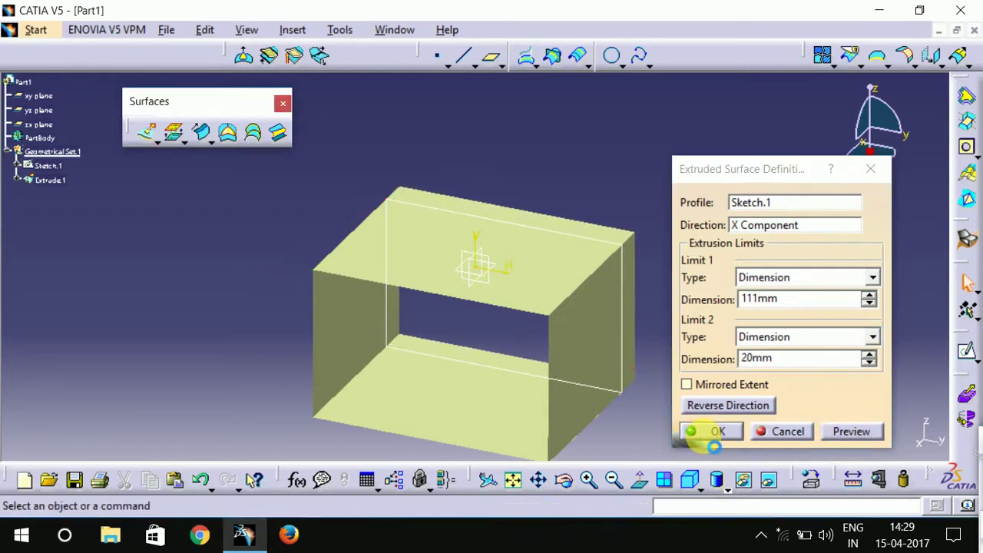
# Step: Reframe on the rectangle sketch and hide it, leaving the extruded surface shown
pyautogui.moveTo(660, 257)
pyautogui.mouseDown(button='middle')
pyautogui.moveTo(650, 220)
pyautogui.moveTo(538, 99)
pyautogui.moveTo(529, 140)
pyautogui.moveTo(560, 164)
pyautogui.moveTo(564, 237)
pyautogui.moveTo(589, 286)
pyautogui.moveTo(570, 158)
pyautogui.mouseUp(button='middle')
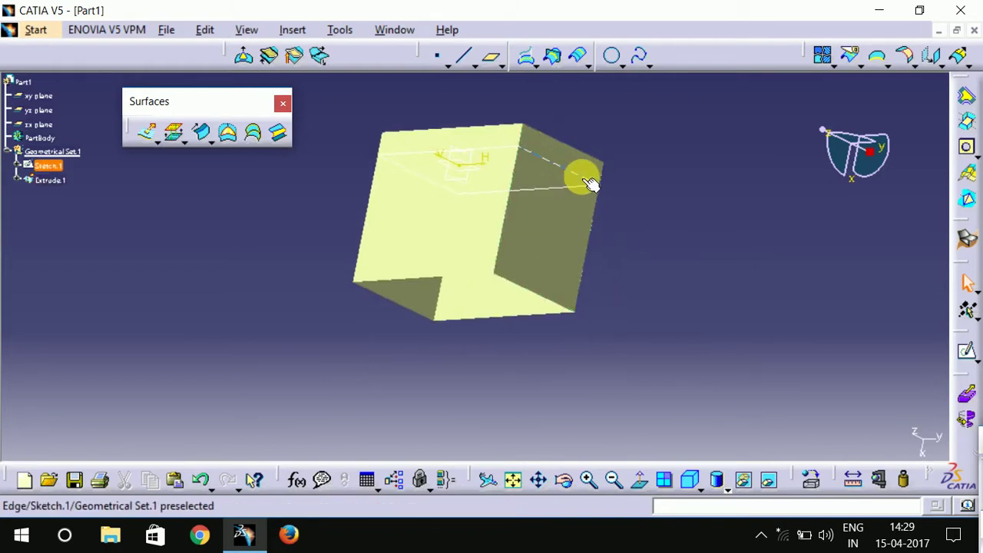
pyautogui.rightClick(592, 187)
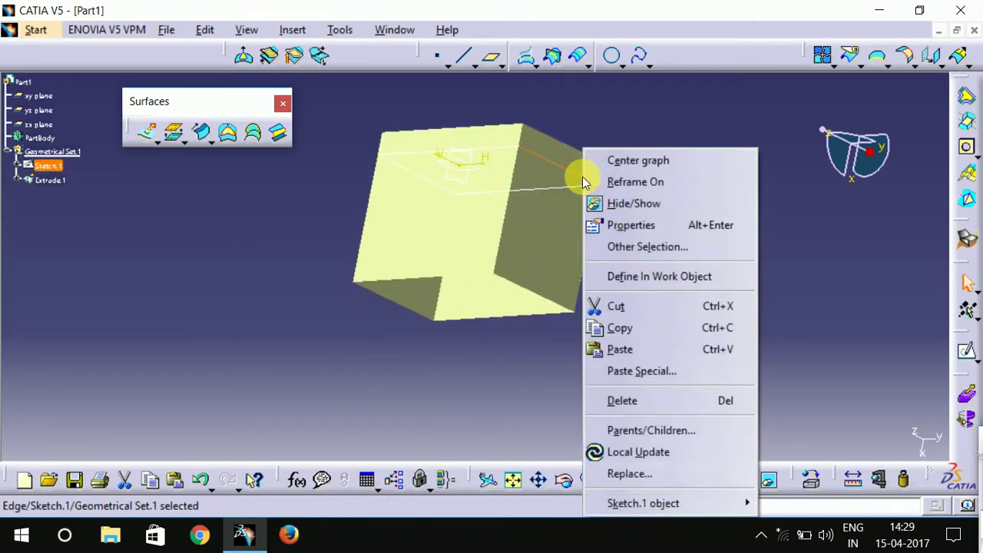
pyautogui.click(637, 183)
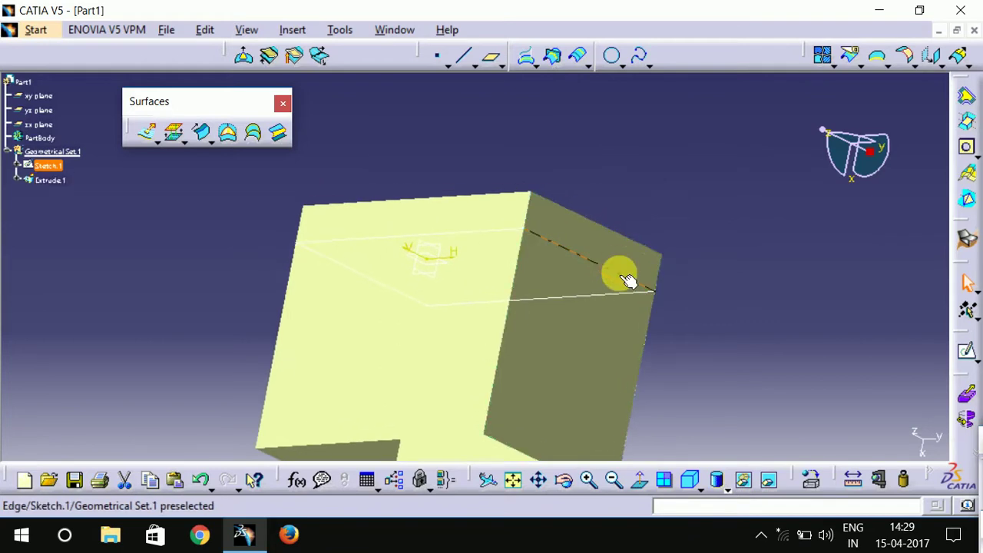
pyautogui.rightClick(615, 281)
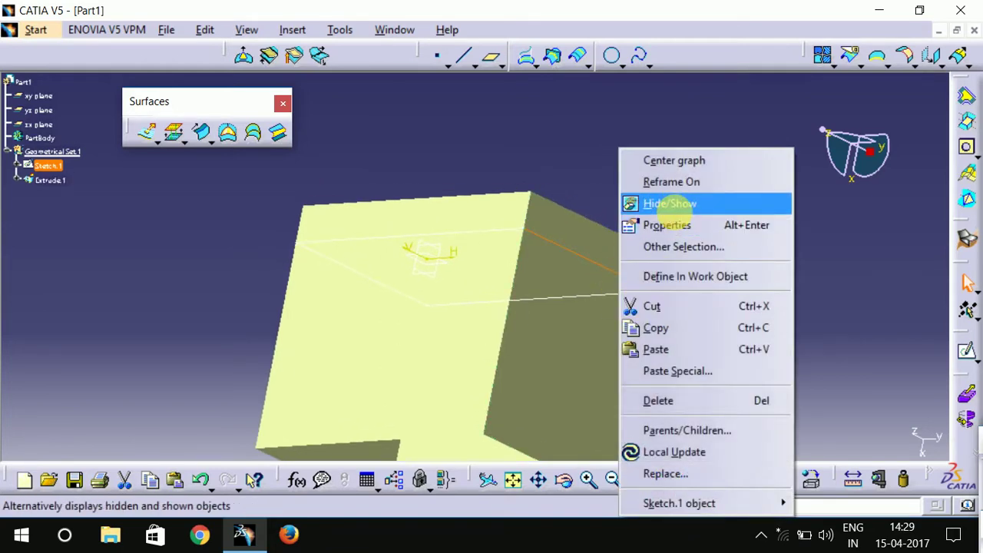
pyautogui.click(665, 202)
# Step: Sketch a single diagonal line rising away from the origin on the yz plane and leave the sketch
pyautogui.moveTo(712, 244); pyautogui.dragTo(704, 307, button='middle')
pyautogui.moveTo(511, 265); pyautogui.dragTo(395, 149, button='middle')
pyautogui.moveTo(340, 210); pyautogui.dragTo(301, 203, button='middle')
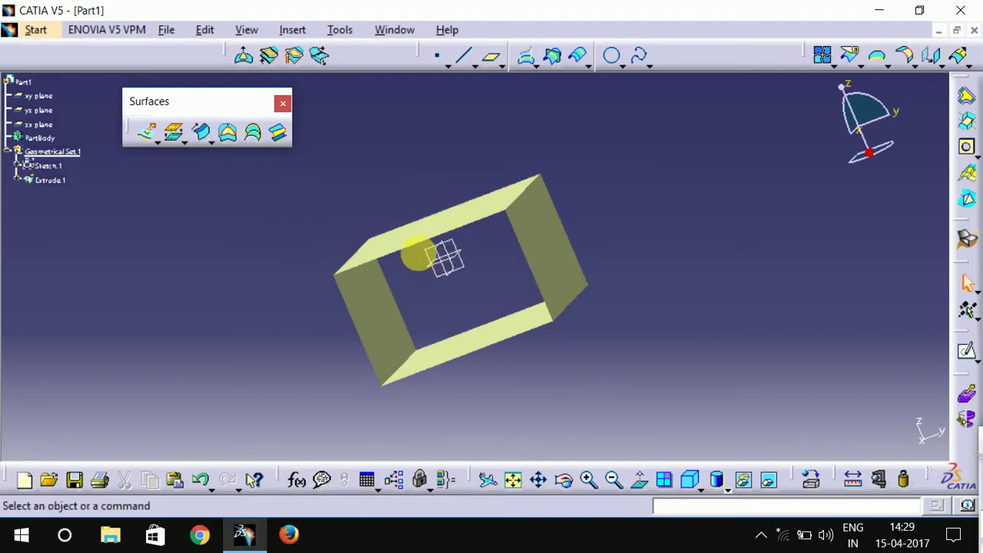
pyautogui.click(443, 253)
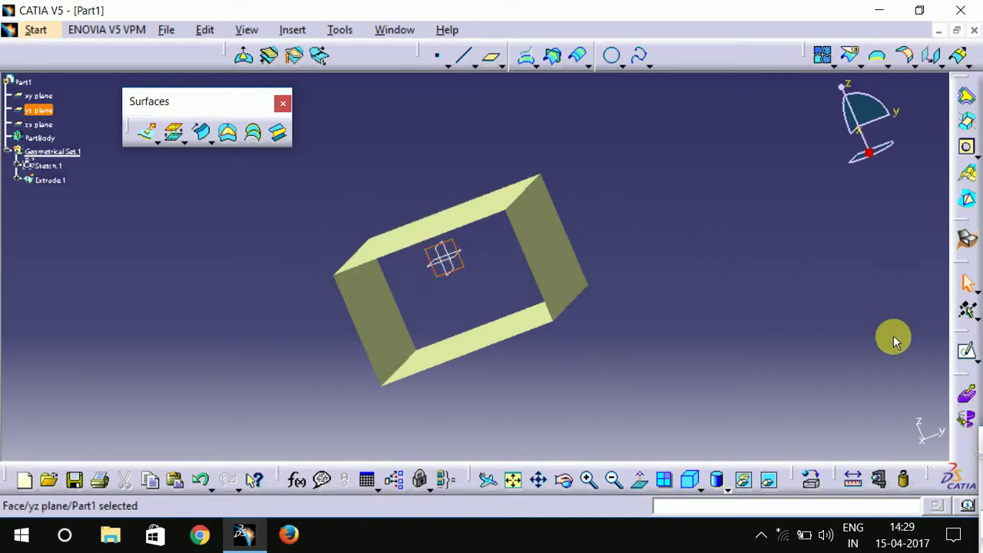
pyautogui.click(966, 350)
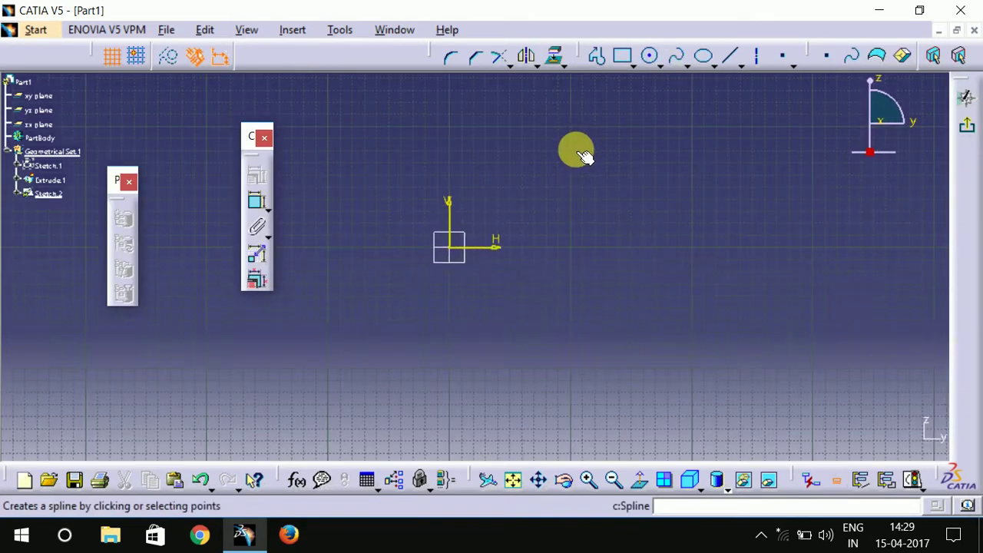
pyautogui.click(735, 59)
pyautogui.click(508, 305)
pyautogui.click(657, 158)
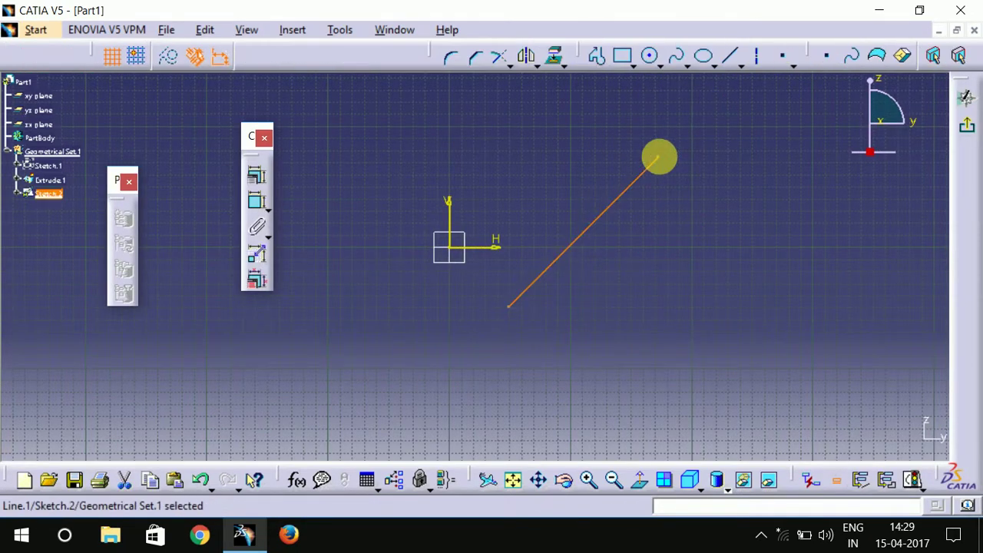
pyautogui.click(763, 146)
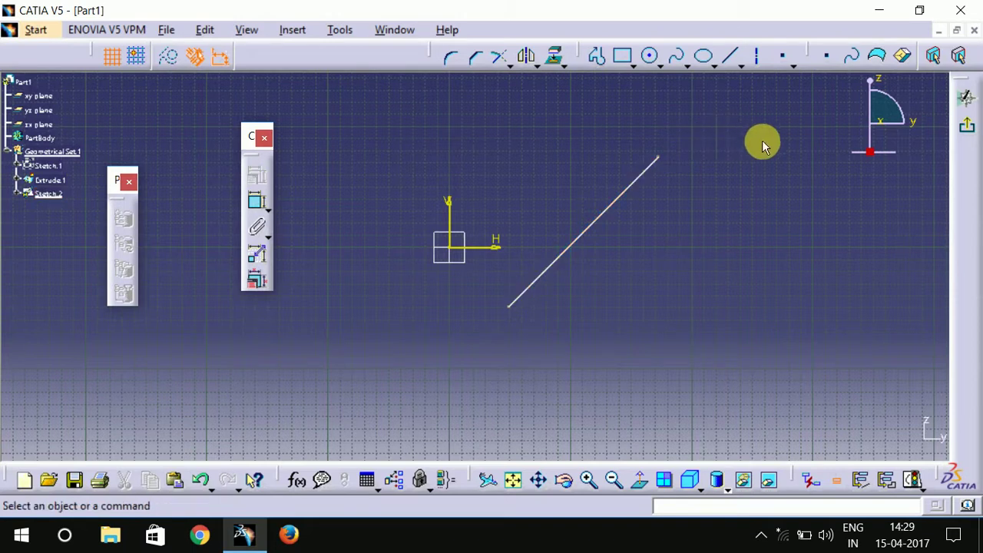
pyautogui.click(966, 123)
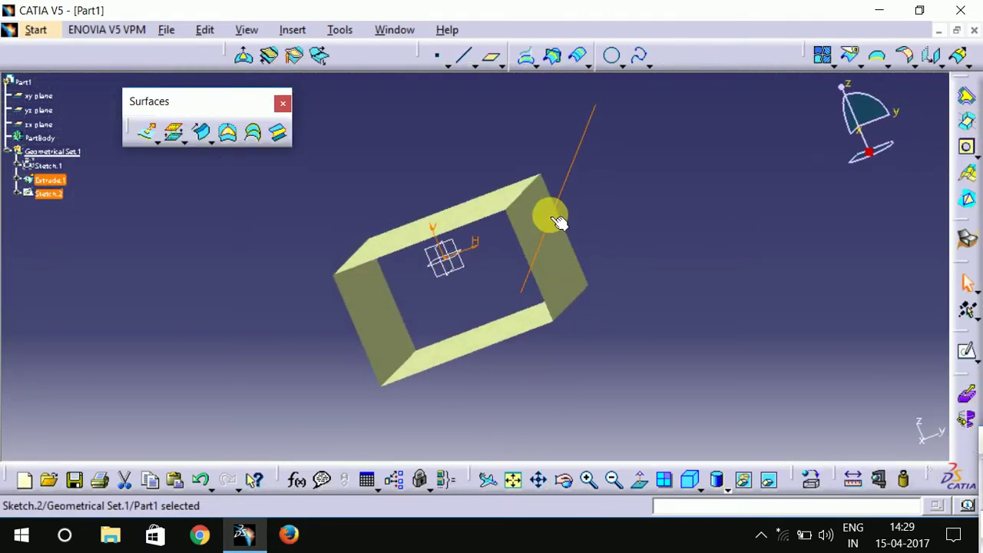
# Step: Try to extrude the line sketch using the line itself as the extrusion direction, and cancel the command
pyautogui.click(148, 132)
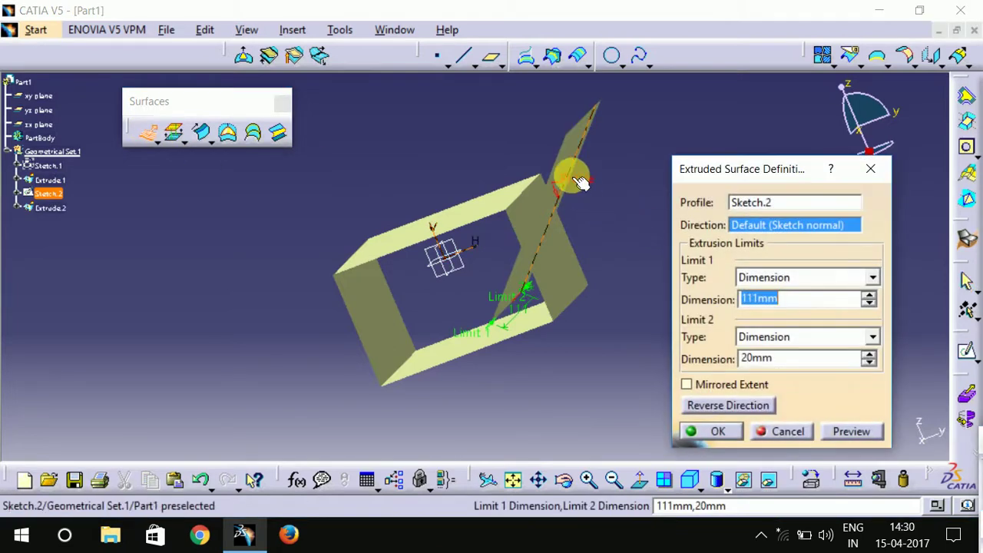
pyautogui.click(577, 182)
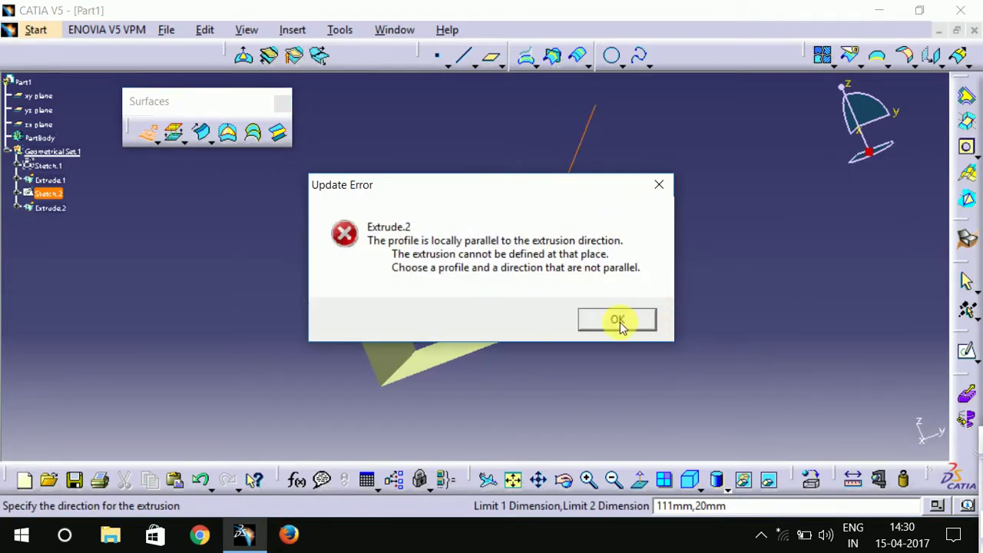
pyautogui.click(618, 321)
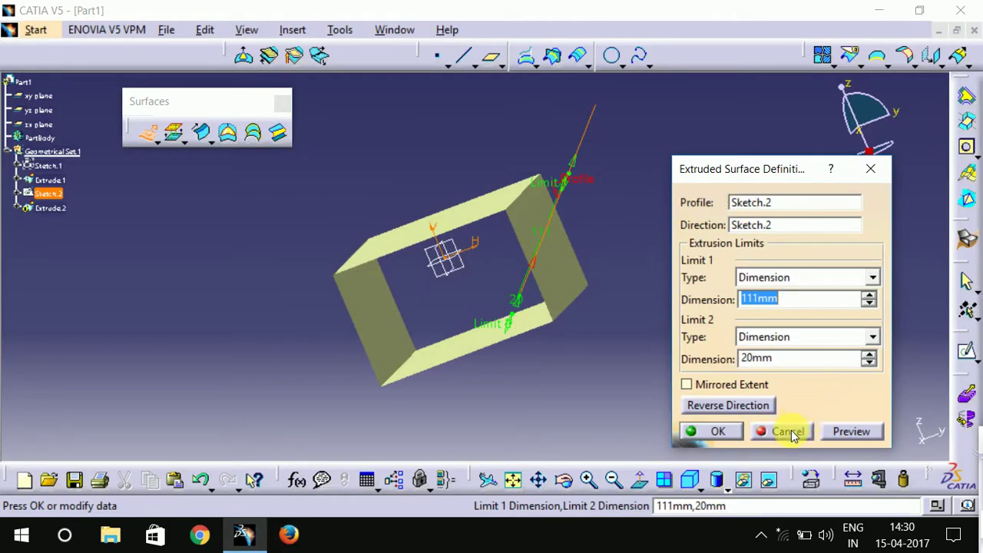
pyautogui.click(791, 432)
# Step: Delete the extruded surface of the rectangle
pyautogui.moveTo(216, 238)
pyautogui.mouseDown()
pyautogui.moveTo(481, 238)
pyautogui.moveTo(608, 333)
pyautogui.mouseUp()
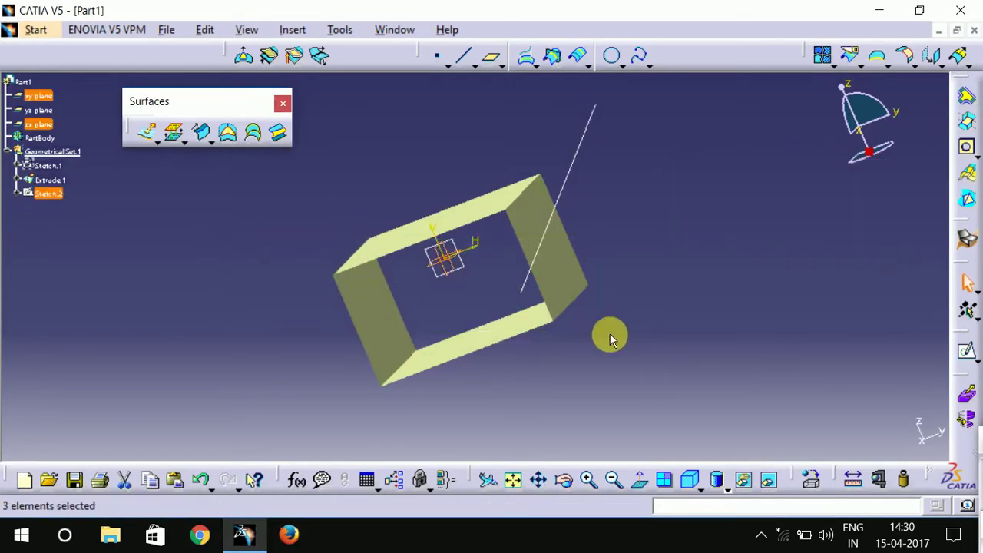
pyautogui.click(528, 248)
pyautogui.rightClick(528, 248)
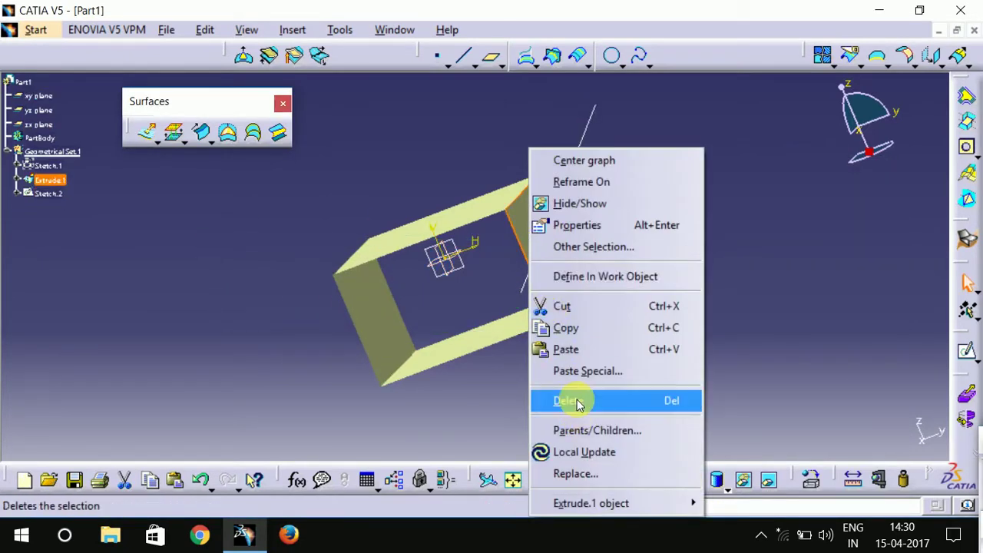
pyautogui.click(572, 400)
pyautogui.click(833, 430)
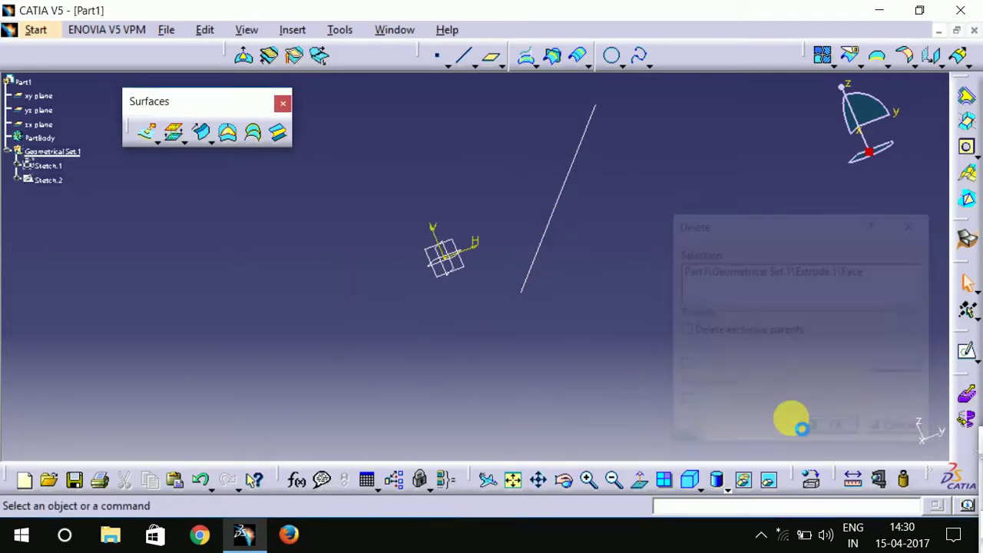
# Step: Extrude the line sketch along its default sketch normal with Limit 1 at 177 mm and Limit 2 at 201 mm
pyautogui.click(150, 136)
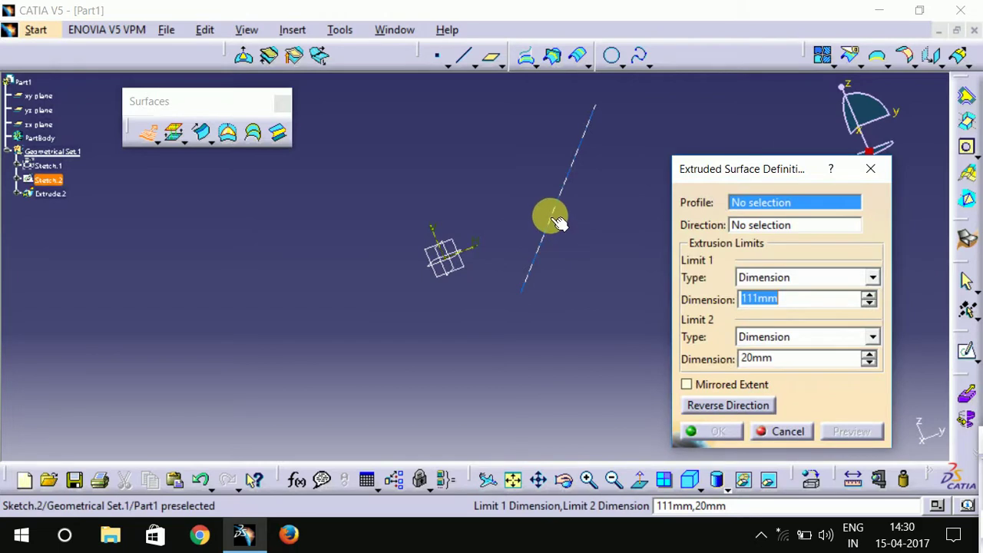
pyautogui.click(554, 222)
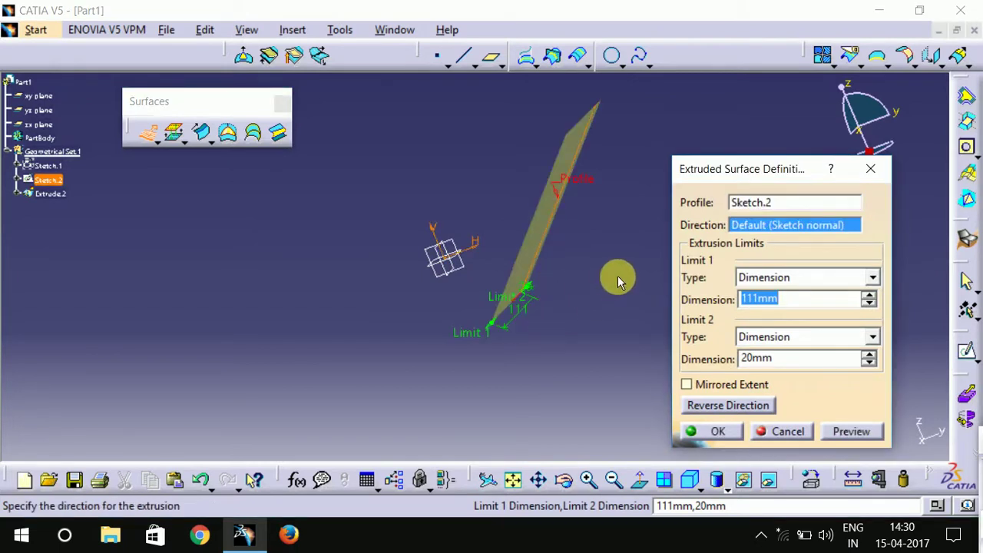
pyautogui.moveTo(614, 273); pyautogui.dragTo(686, 285, button='middle')
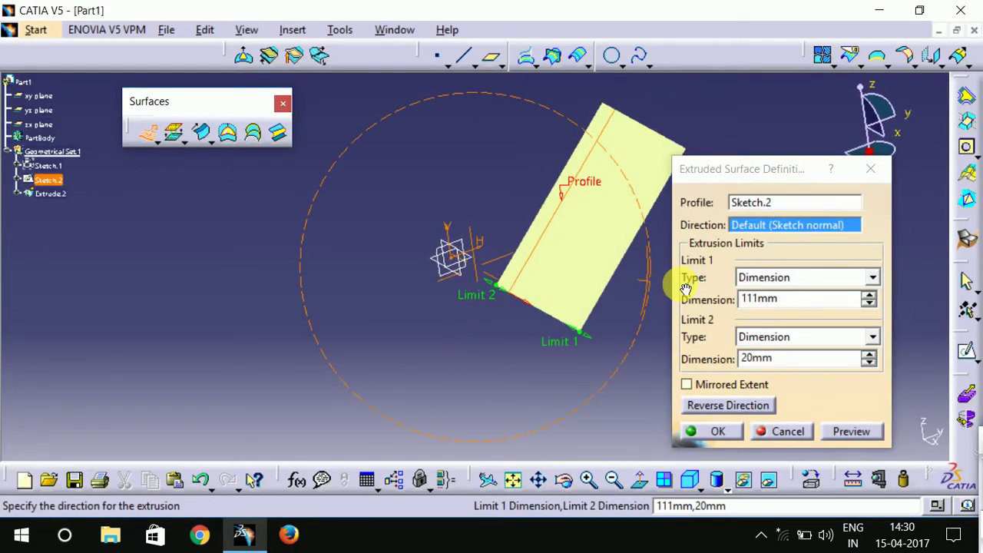
pyautogui.moveTo(494, 300); pyautogui.dragTo(367, 232)
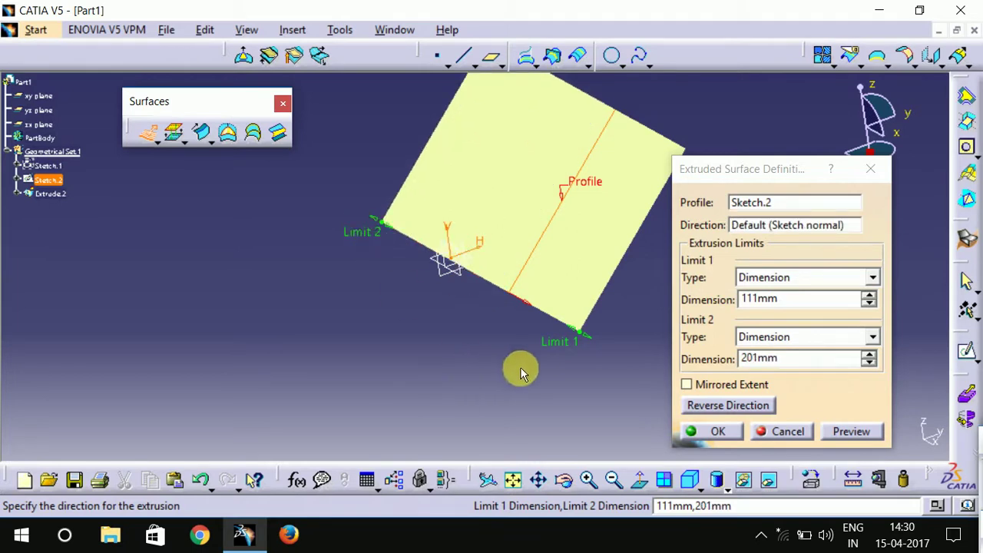
pyautogui.moveTo(568, 350); pyautogui.dragTo(592, 377)
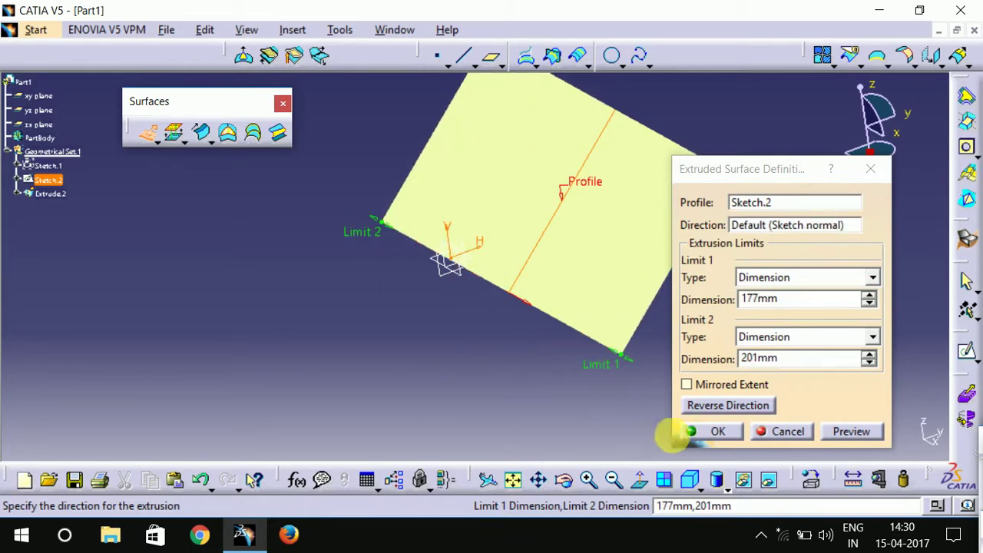
pyautogui.click(718, 432)
# Step: Delete the extruded line surface and all remaining sketches from the geometrical set
pyautogui.moveTo(738, 309); pyautogui.dragTo(551, 408, button='middle')
pyautogui.moveTo(696, 265); pyautogui.dragTo(721, 343, button='middle')
pyautogui.moveTo(377, 128)
pyautogui.mouseDown()
pyautogui.moveTo(677, 258)
pyautogui.moveTo(663, 464)
pyautogui.moveTo(663, 403)
pyautogui.mouseUp()
pyautogui.rightClick(545, 301)
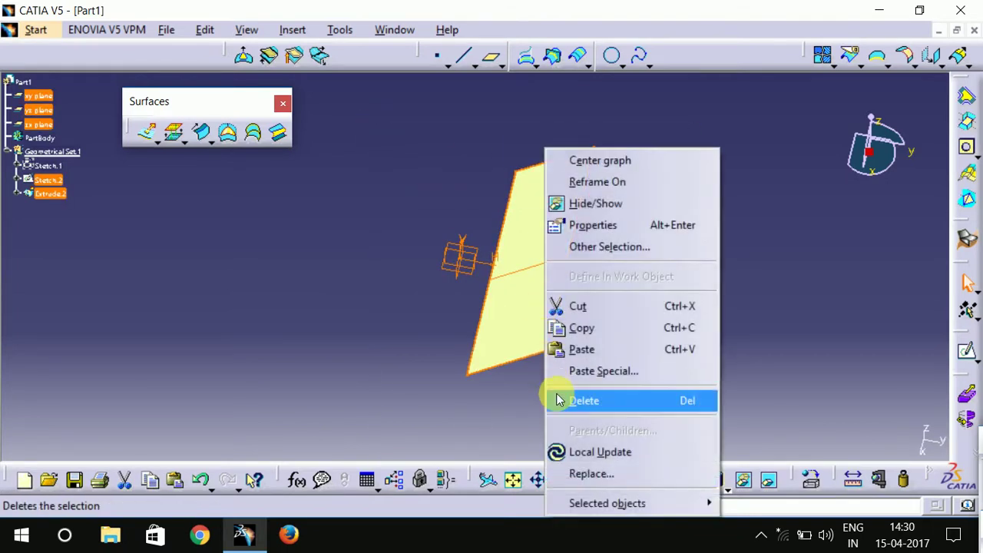
pyautogui.click(576, 404)
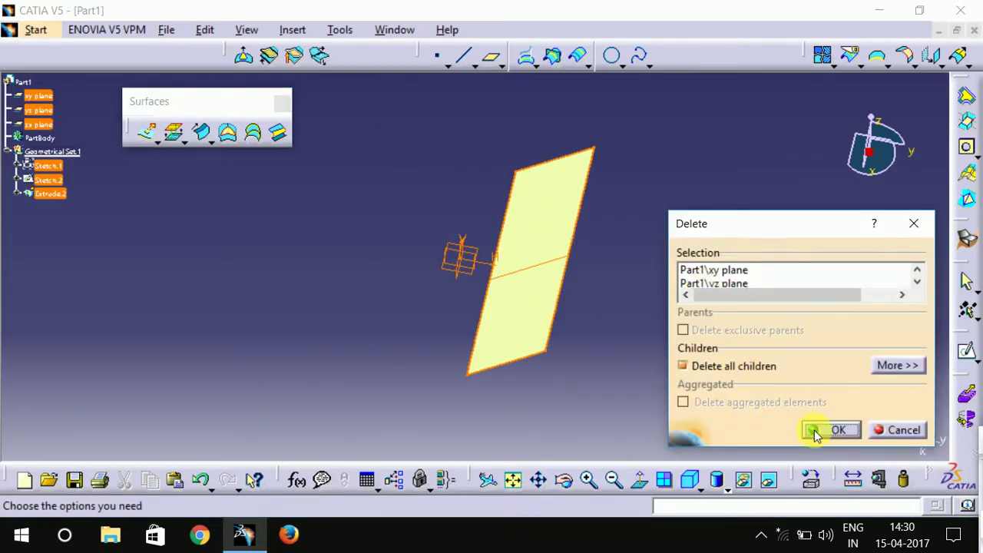
pyautogui.click(831, 430)
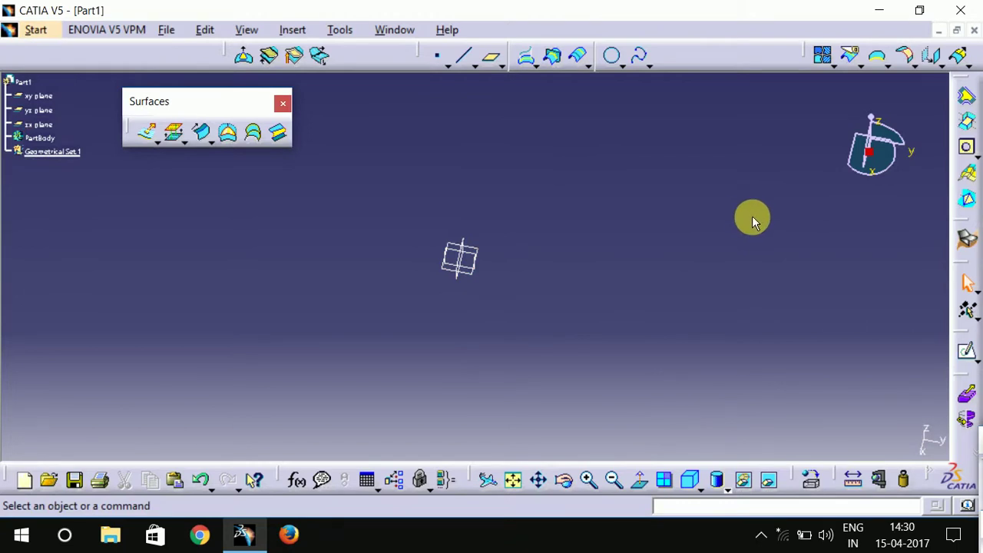
# Step: Sketch a four-point S-shaped spline on the xy plane, rising from below the H axis, and leave the sketch
pyautogui.click(159, 147)
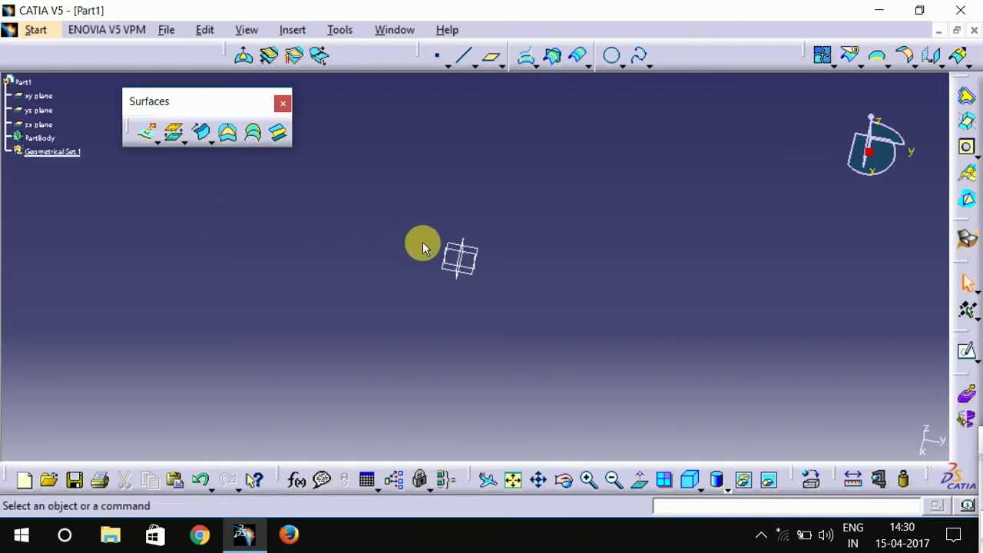
pyautogui.click(461, 252)
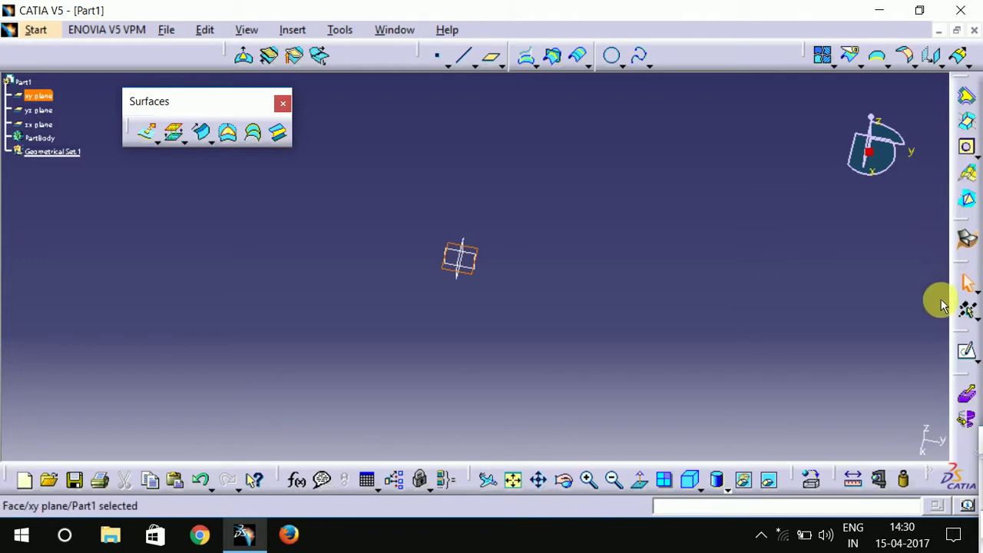
pyautogui.click(965, 354)
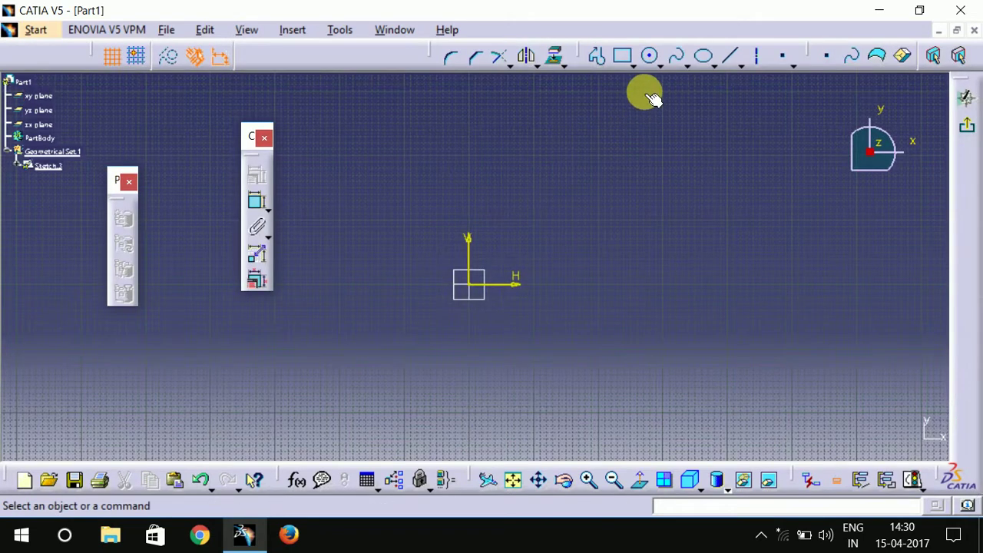
pyautogui.click(680, 60)
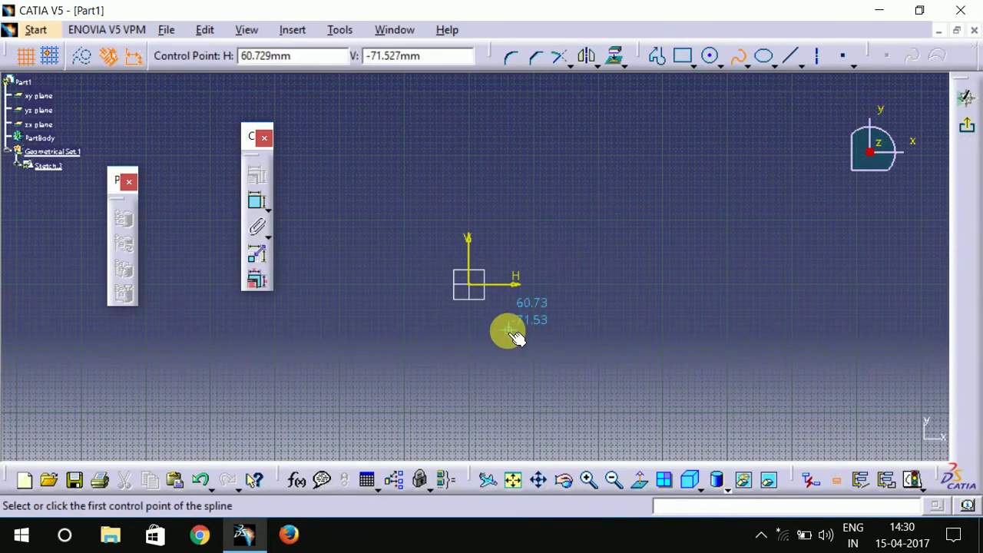
pyautogui.click(502, 333)
pyautogui.click(556, 231)
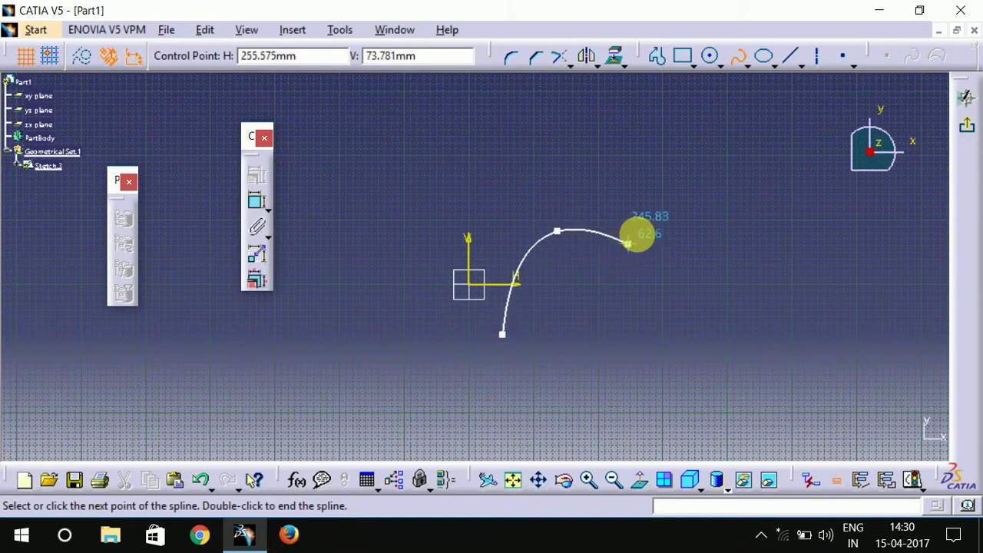
pyautogui.click(643, 225)
pyautogui.doubleClick(679, 156)
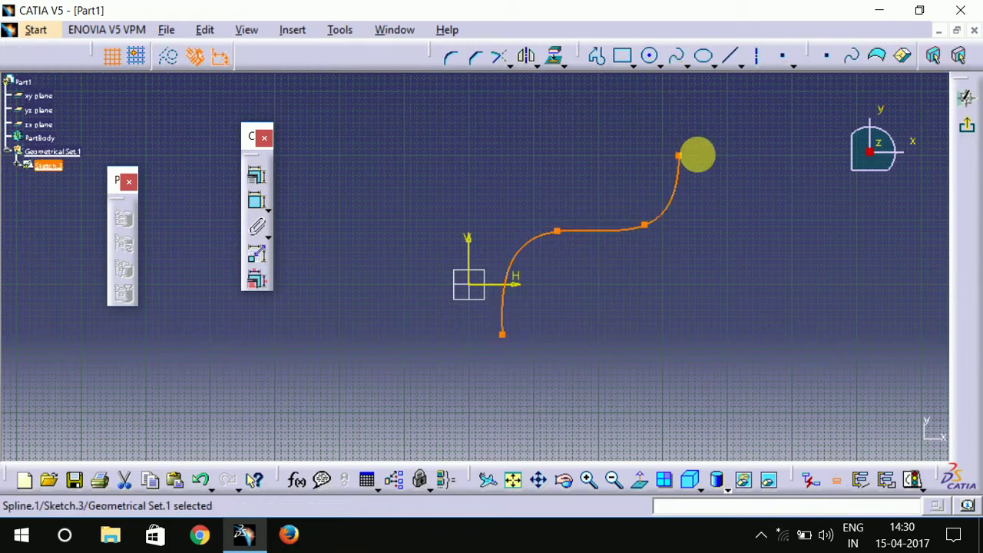
pyautogui.click(960, 126)
# Step: Set up a revolution surface with the spline sketch as its profile
pyautogui.moveTo(855, 237); pyautogui.dragTo(766, 287, button='middle')
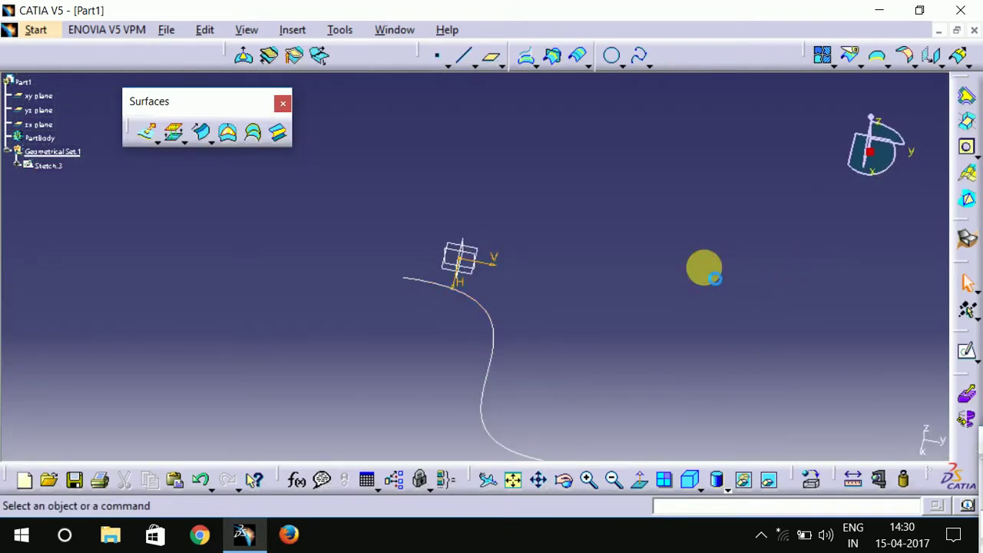
pyautogui.moveTo(702, 266)
pyautogui.mouseDown(button='middle')
pyautogui.moveTo(671, 310)
pyautogui.moveTo(621, 149)
pyautogui.moveTo(605, 180)
pyautogui.mouseUp(button='middle')
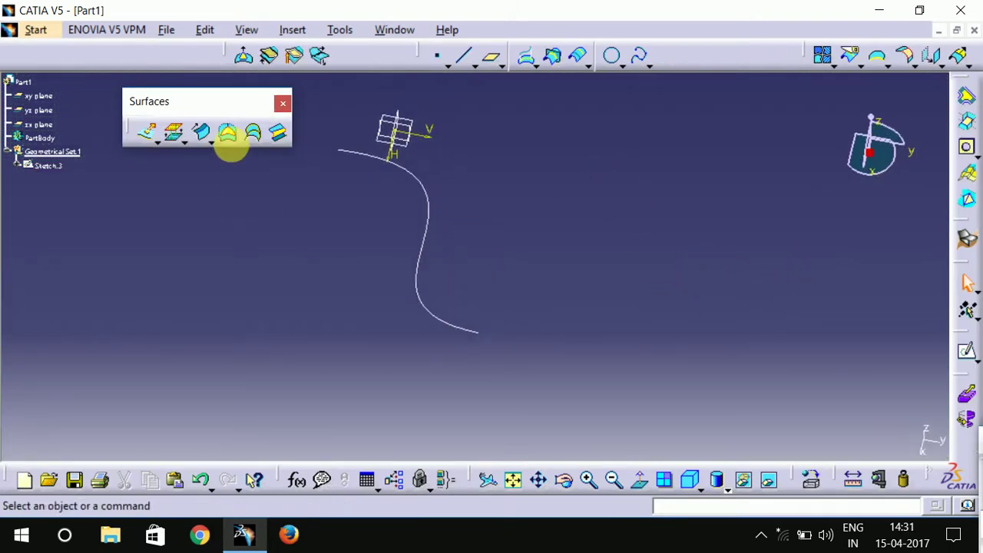
pyautogui.click(183, 142)
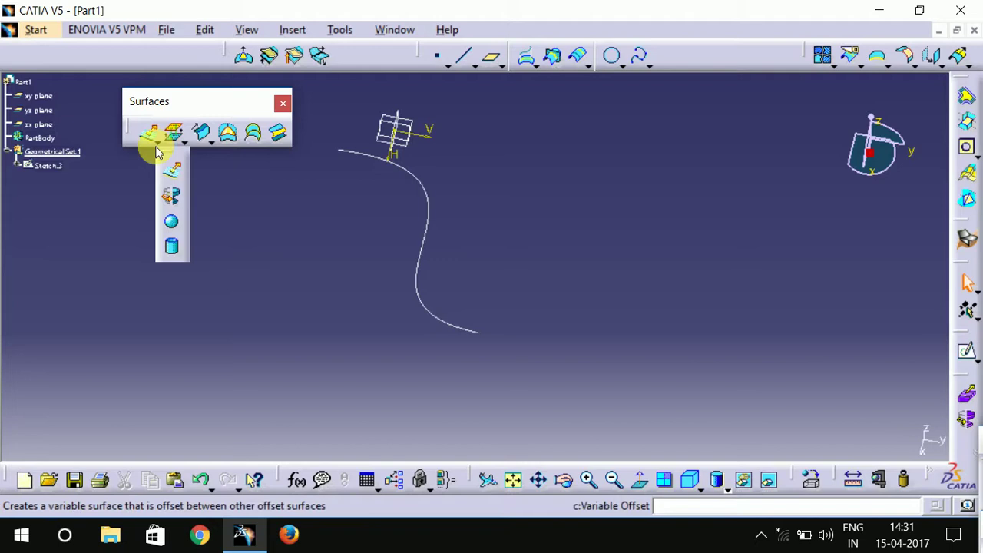
pyautogui.click(173, 197)
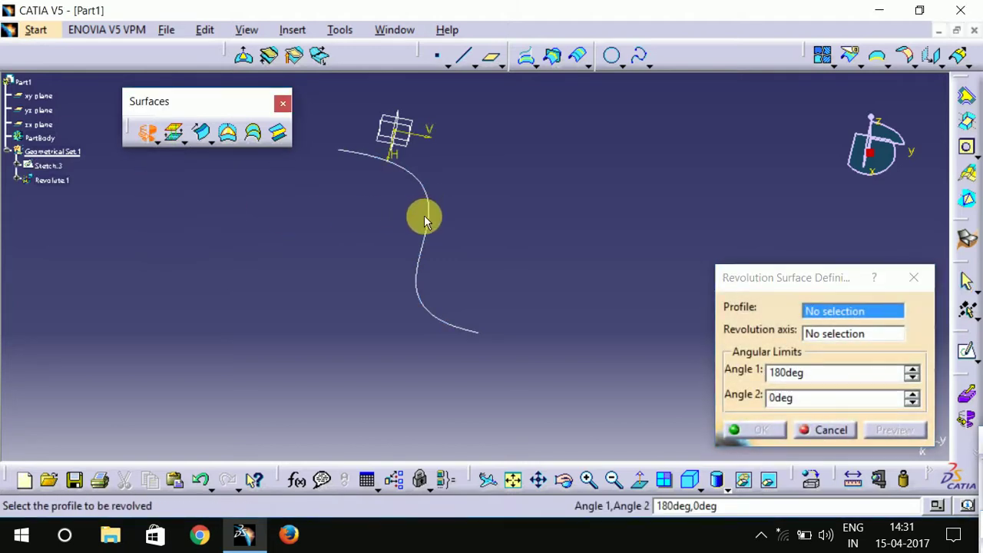
pyautogui.click(429, 220)
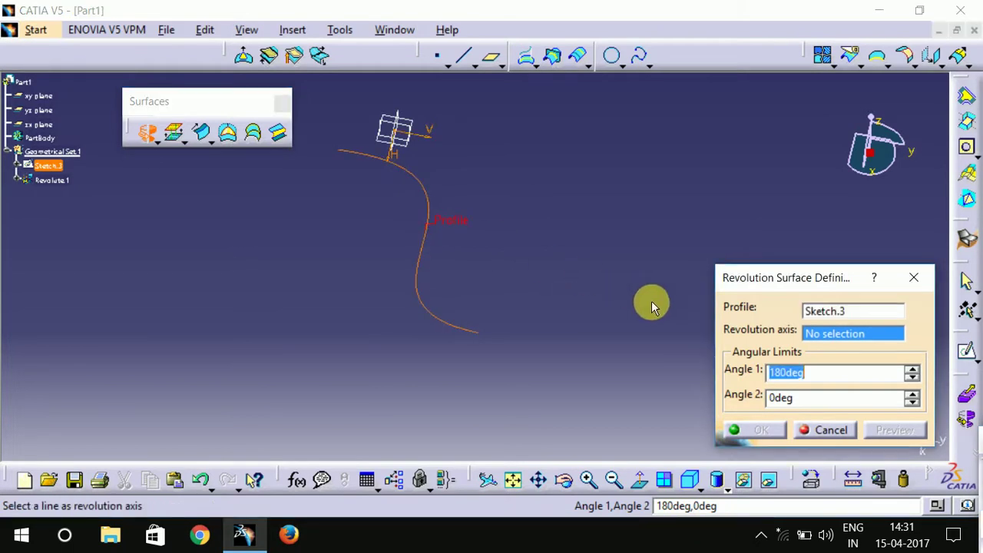
pyautogui.rightClick(835, 335)
pyautogui.click(844, 361)
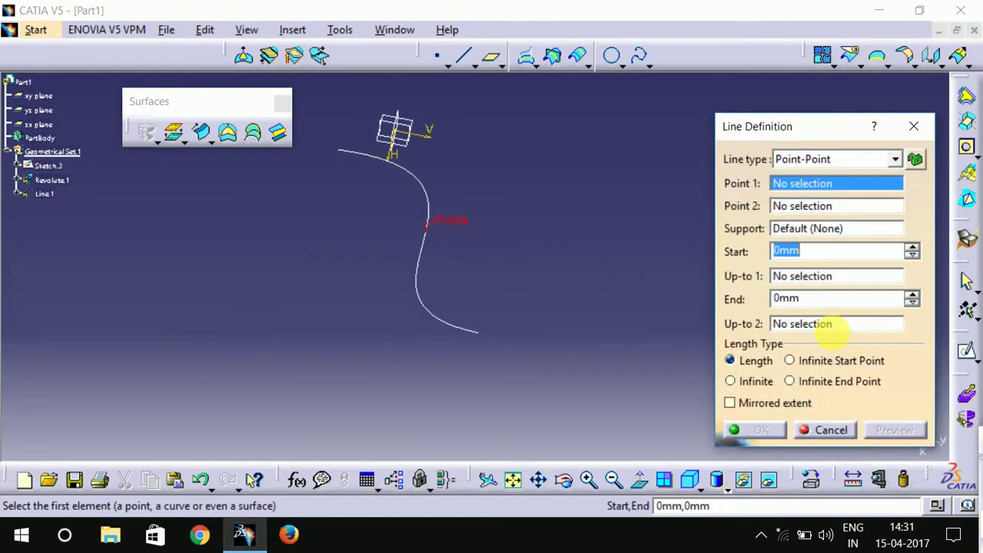
pyautogui.click(914, 126)
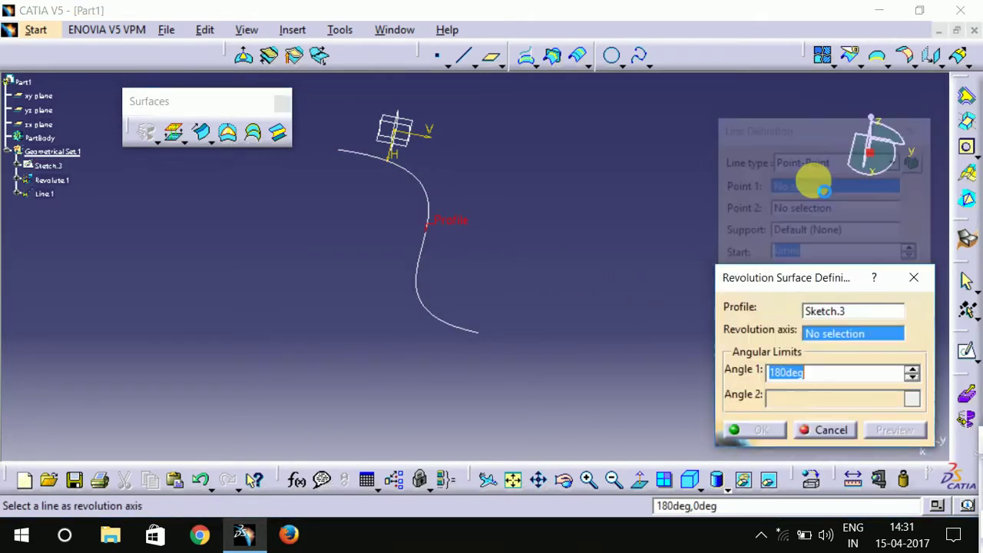
# Step: Try the X Axis as the revolution axis for the spline profile
pyautogui.rightClick(833, 336)
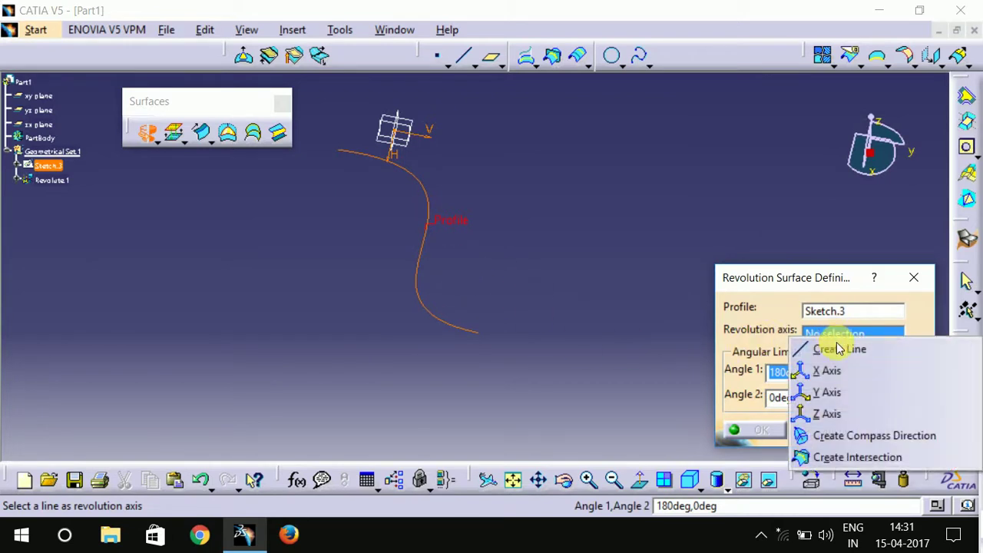
pyautogui.click(830, 371)
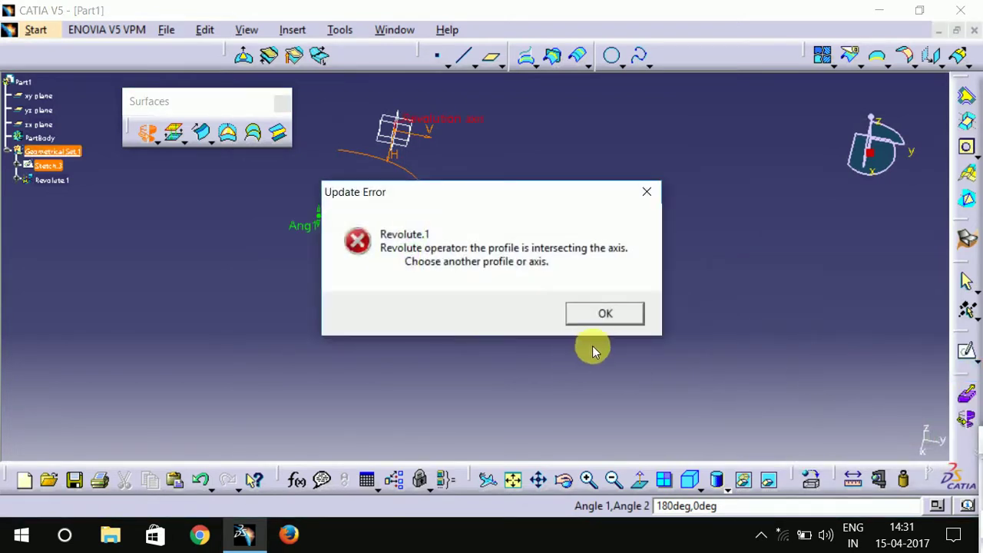
pyautogui.click(607, 315)
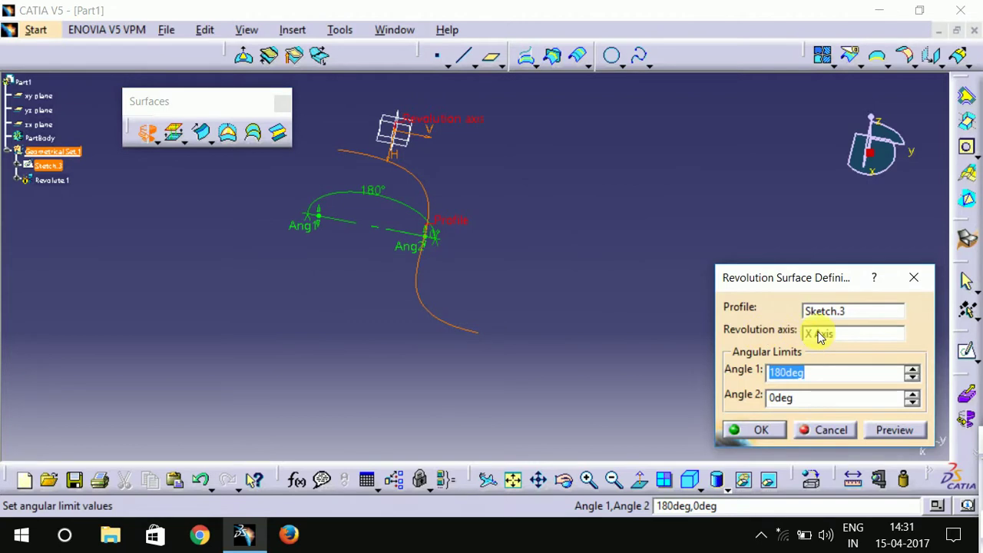
# Step: Choose the Y Axis as the revolution axis for the spline profile
pyautogui.rightClick(820, 336)
pyautogui.click(825, 252)
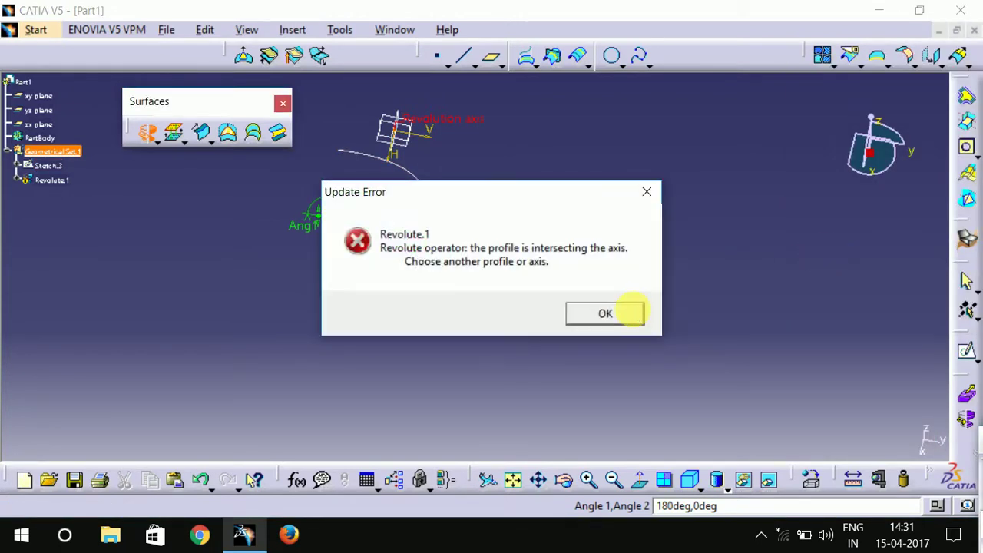
pyautogui.click(633, 315)
# Step: Set Angle 1 of the revolution surface to 278 deg and inspect the surface from several sides
pyautogui.moveTo(615, 323); pyautogui.dragTo(503, 353, button='middle')
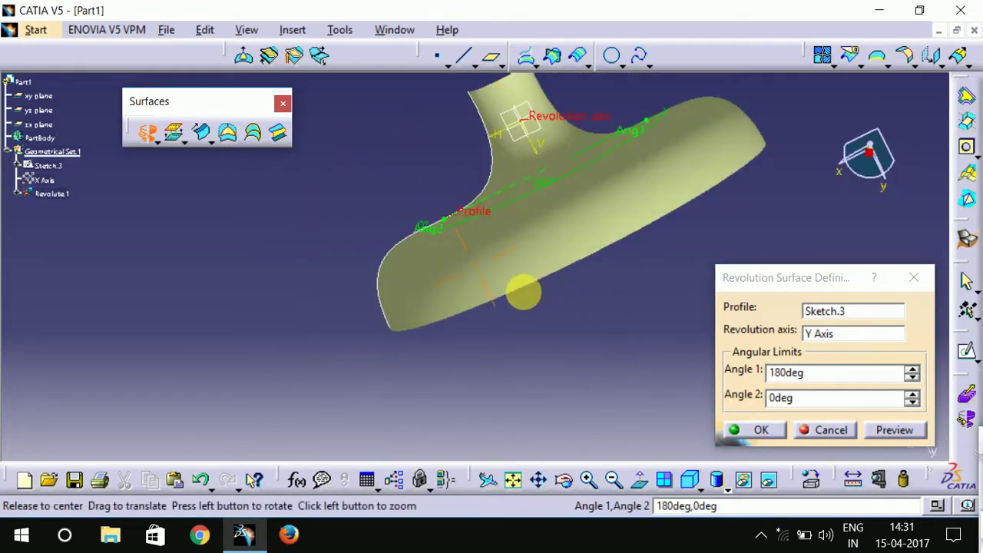
pyautogui.moveTo(522, 287); pyautogui.dragTo(529, 405, button='middle')
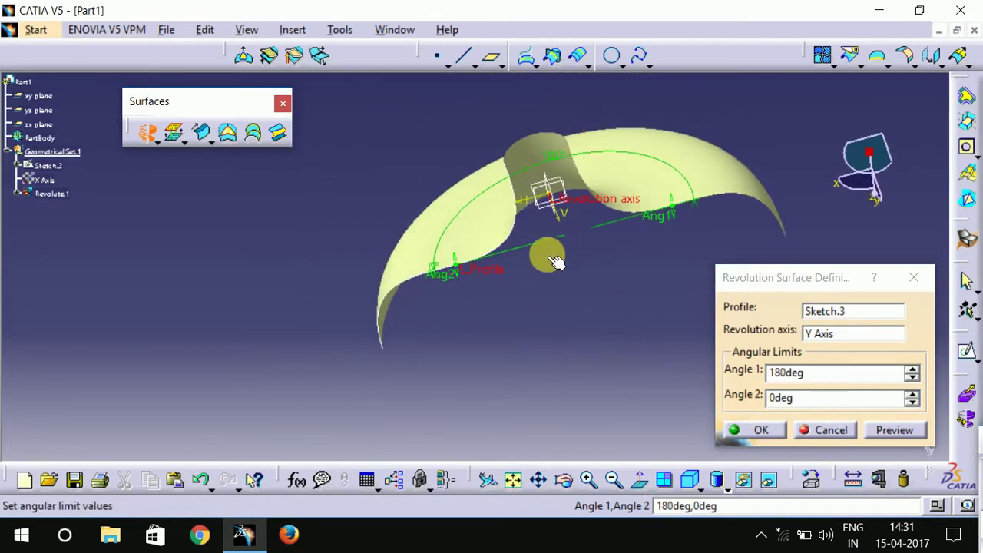
pyautogui.moveTo(555, 262); pyautogui.dragTo(398, 288, button='middle')
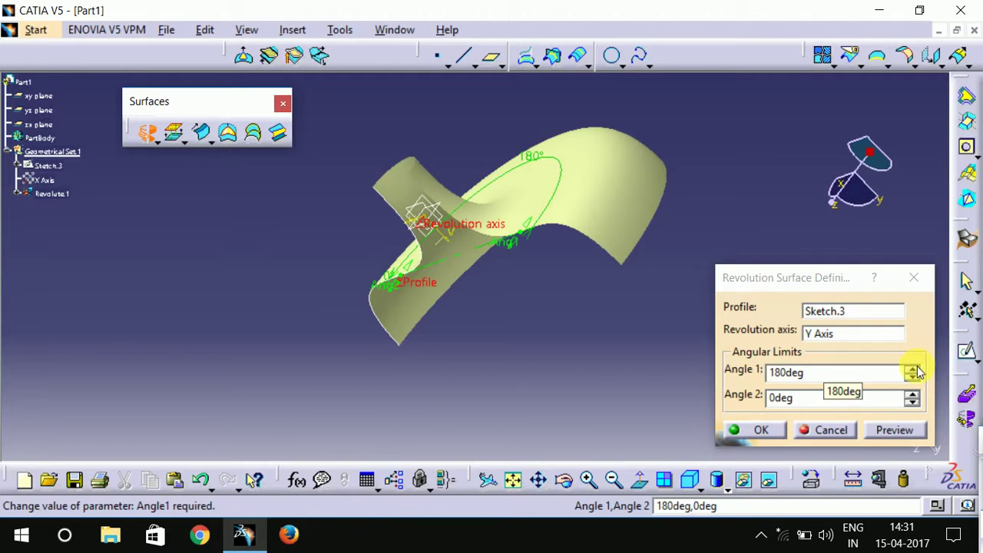
pyautogui.moveTo(917, 368); pyautogui.dragTo(927, 377)
pyautogui.moveTo(628, 398); pyautogui.dragTo(457, 153, button='middle')
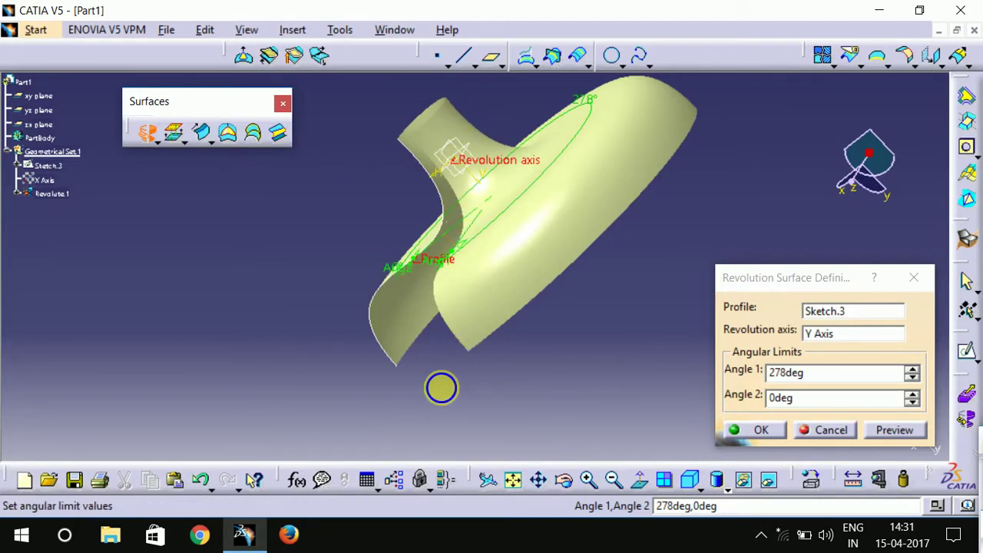
# Step: Set Angle 1 of the revolution surface to 360 deg, keeping Angle 2 at 0 deg, and create the surface
pyautogui.moveTo(442, 388); pyautogui.dragTo(630, 328, button='middle')
pyautogui.click(912, 369)
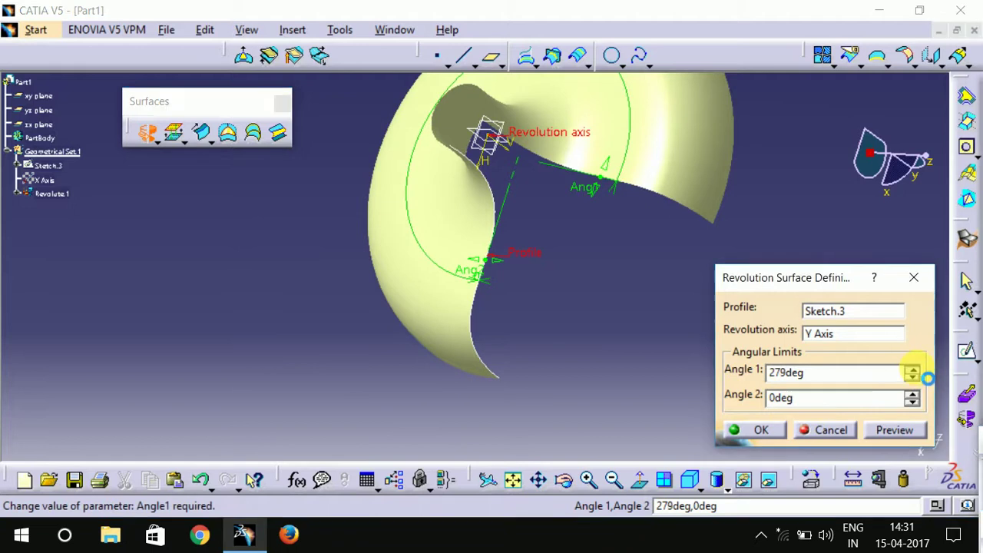
pyautogui.click(912, 368)
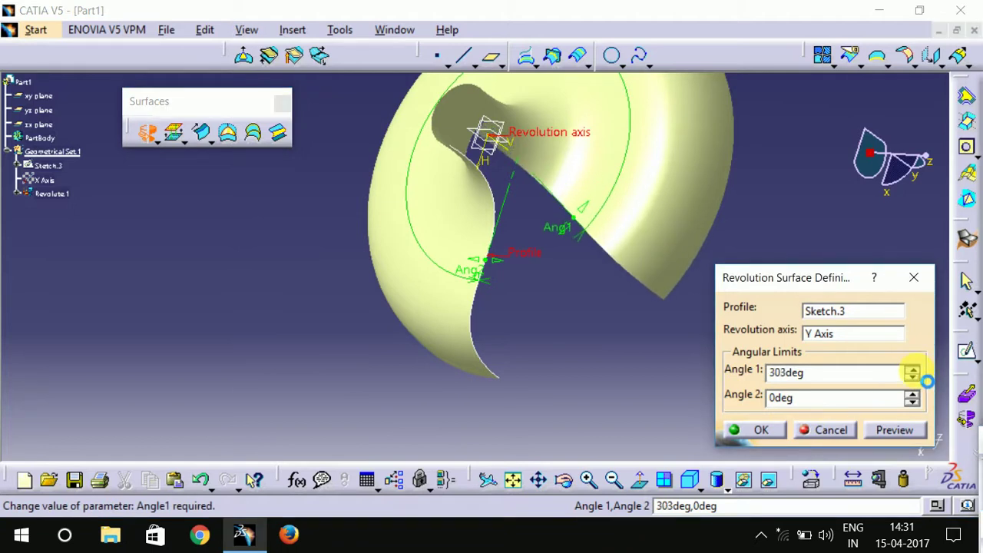
pyautogui.click(912, 370)
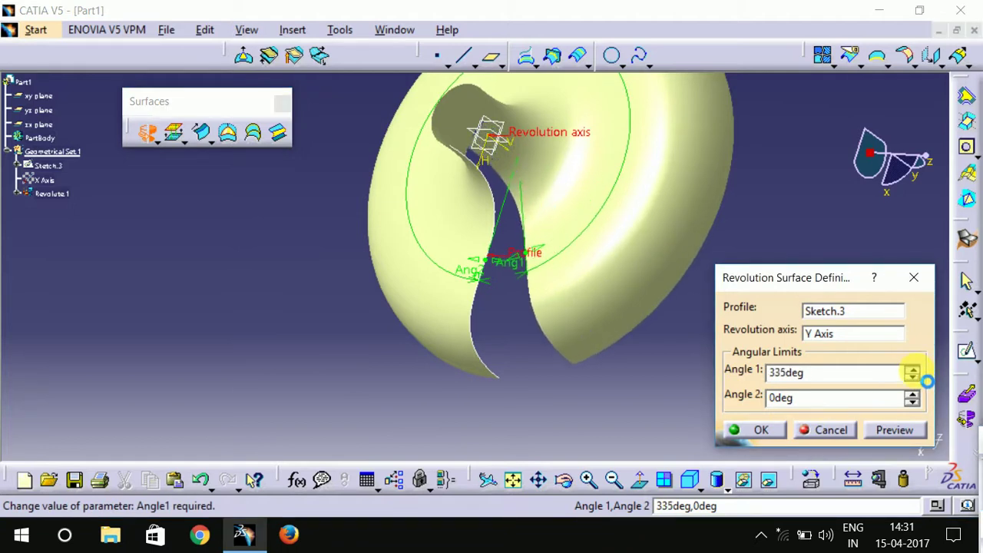
pyautogui.click(912, 370)
pyautogui.click(912, 370)
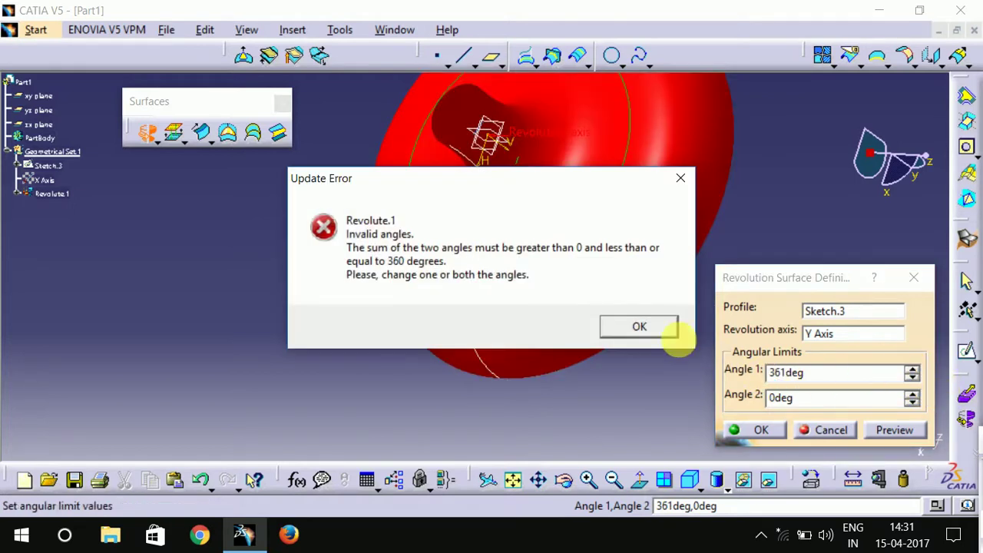
pyautogui.click(641, 329)
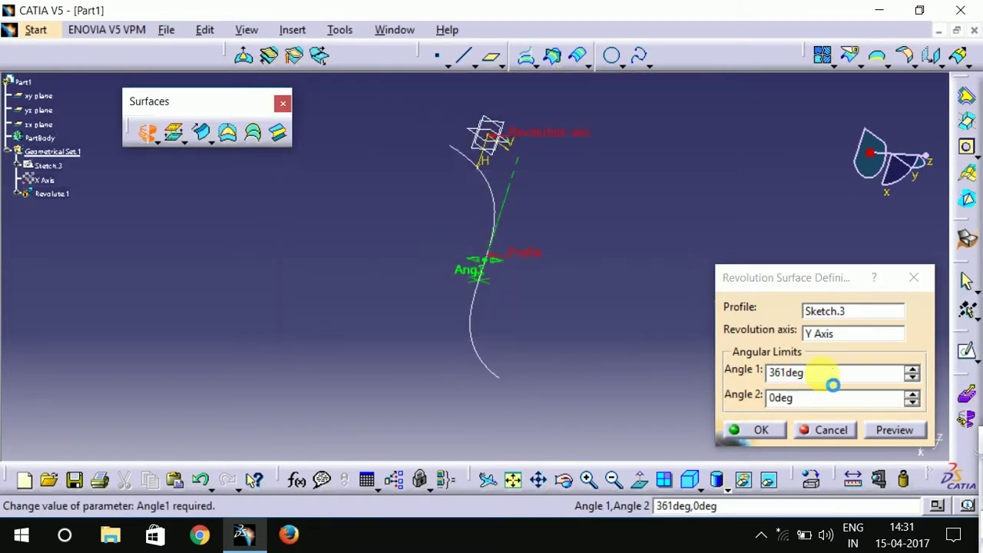
pyautogui.click(912, 378)
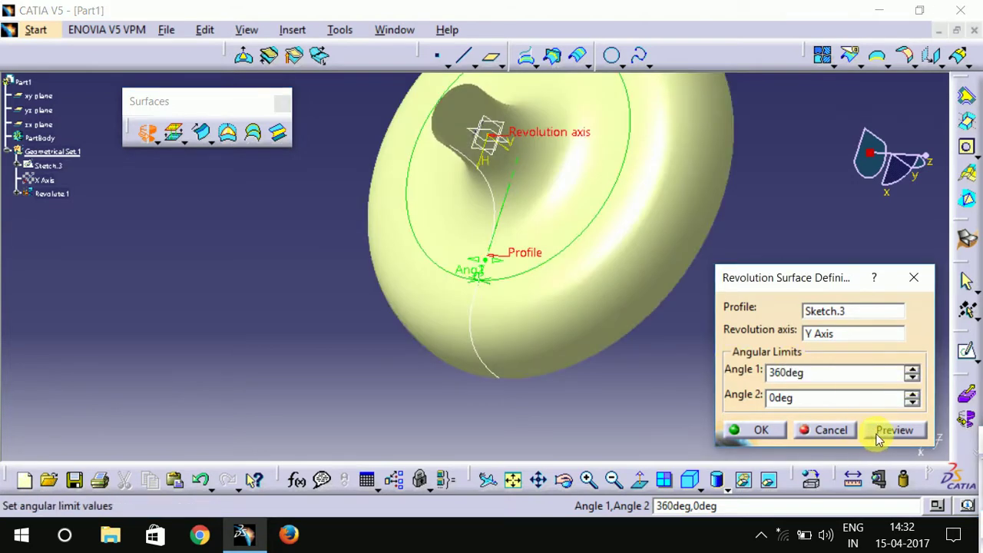
pyautogui.click(855, 442)
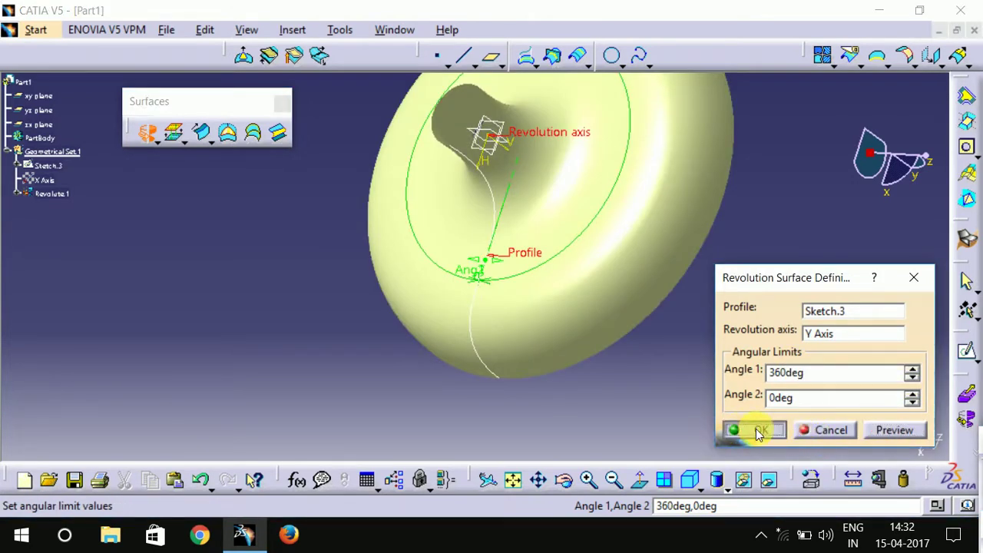
pyautogui.click(759, 432)
# Step: Hide the spline profile sketch on the revolved surface and inspect the surface from several sides
pyautogui.moveTo(763, 343); pyautogui.dragTo(551, 359, button='middle')
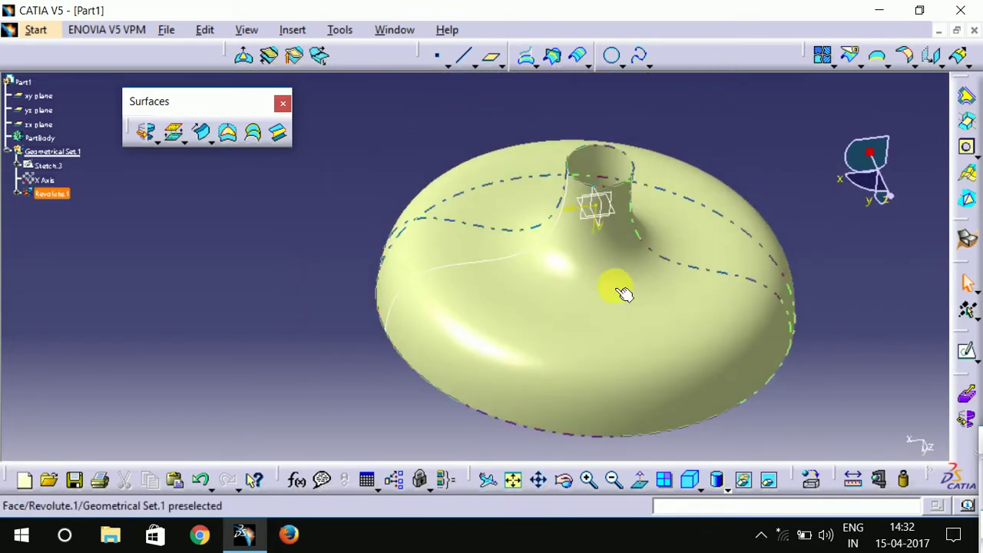
pyautogui.rightClick(511, 267)
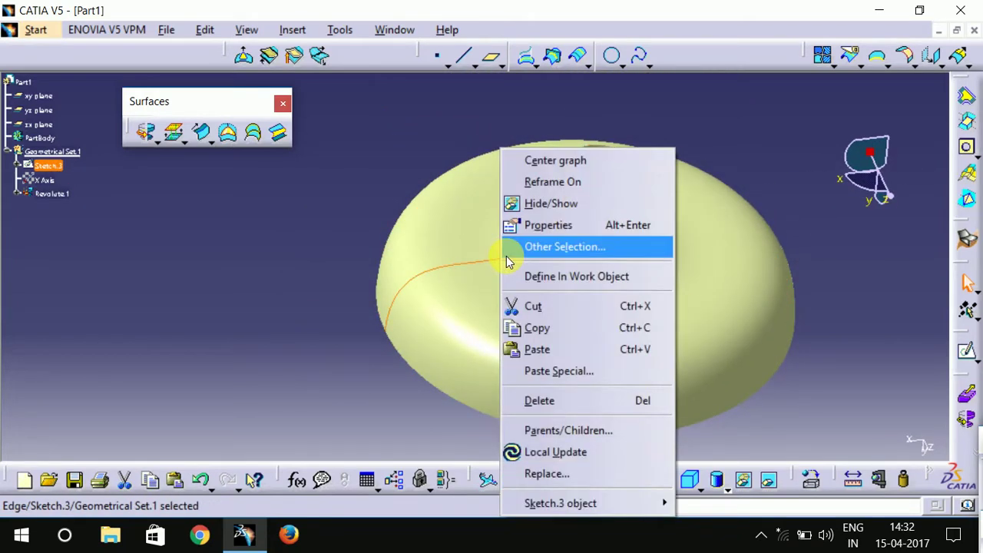
pyautogui.click(563, 205)
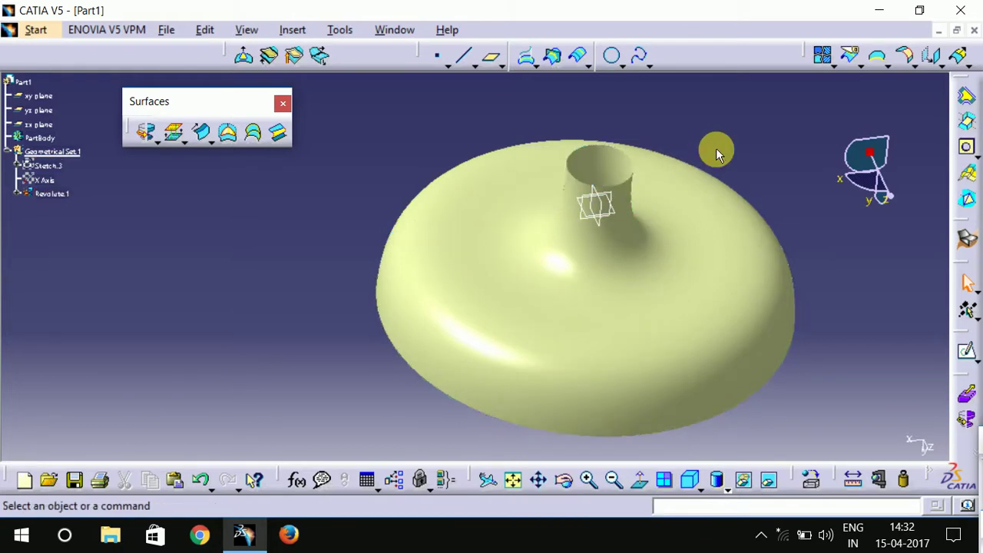
pyautogui.moveTo(793, 220); pyautogui.dragTo(791, 253, button='middle')
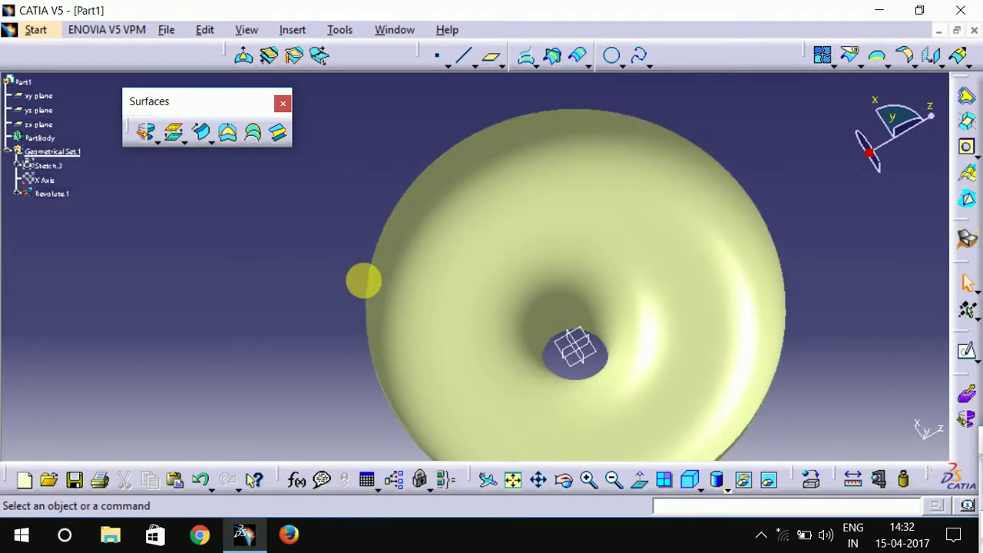